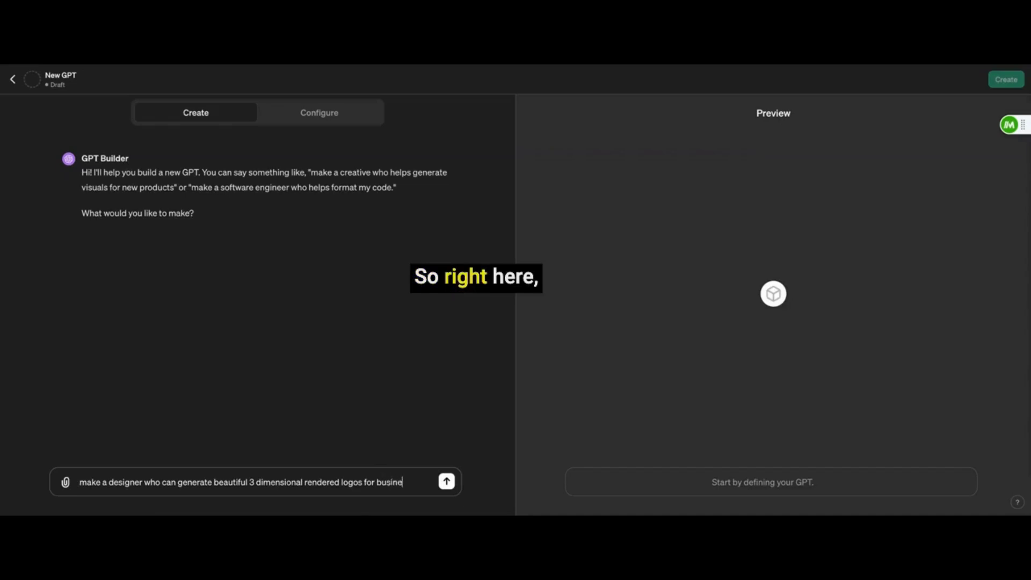
# - Send the 3D logo designer request, then reject the suggested name Creative Logo Designer with 'no try again'
pyautogui.write('sses')
pyautogui.press('Return')
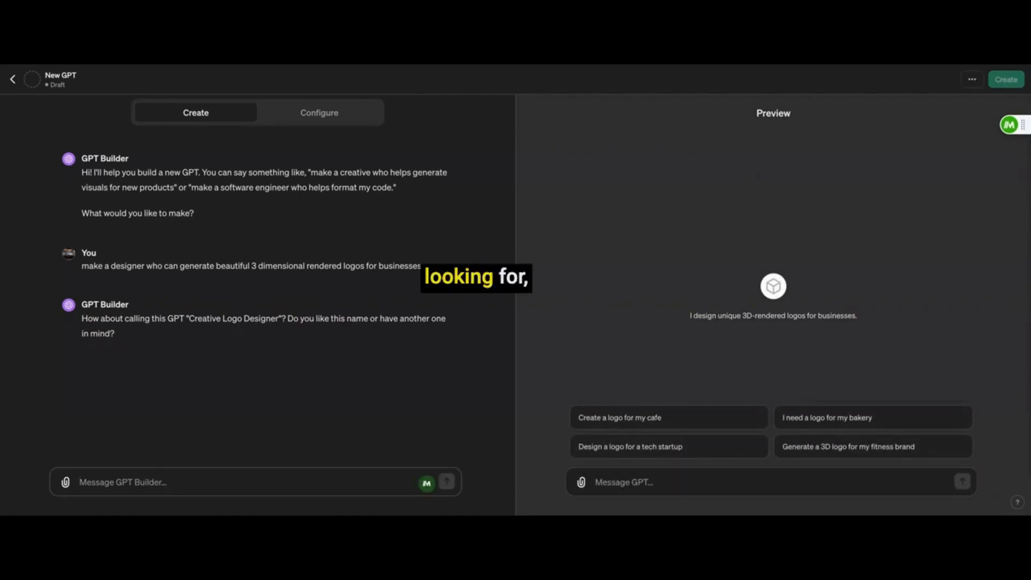
pyautogui.write('no')
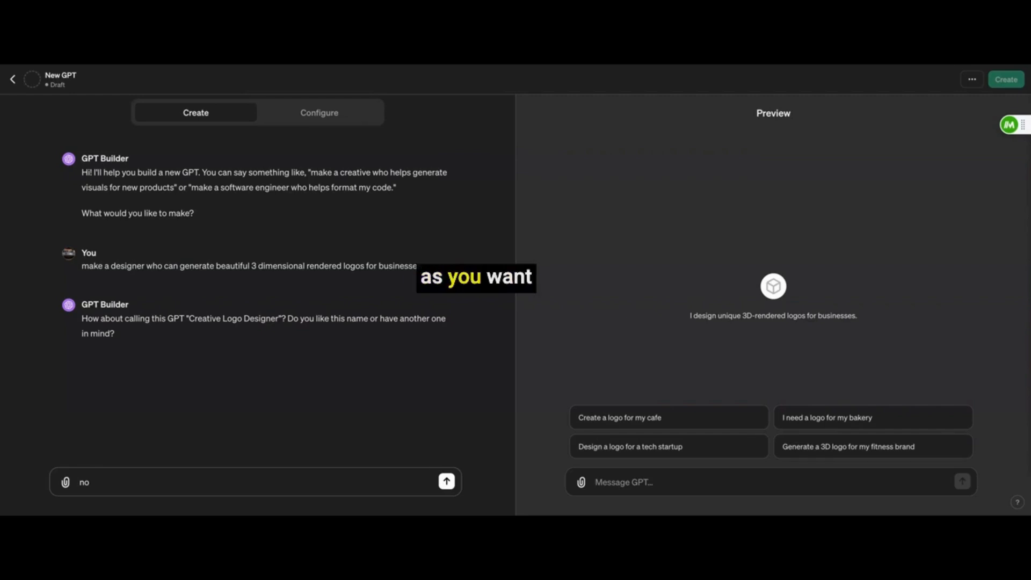
pyautogui.write(' try again')
pyautogui.press('Return')
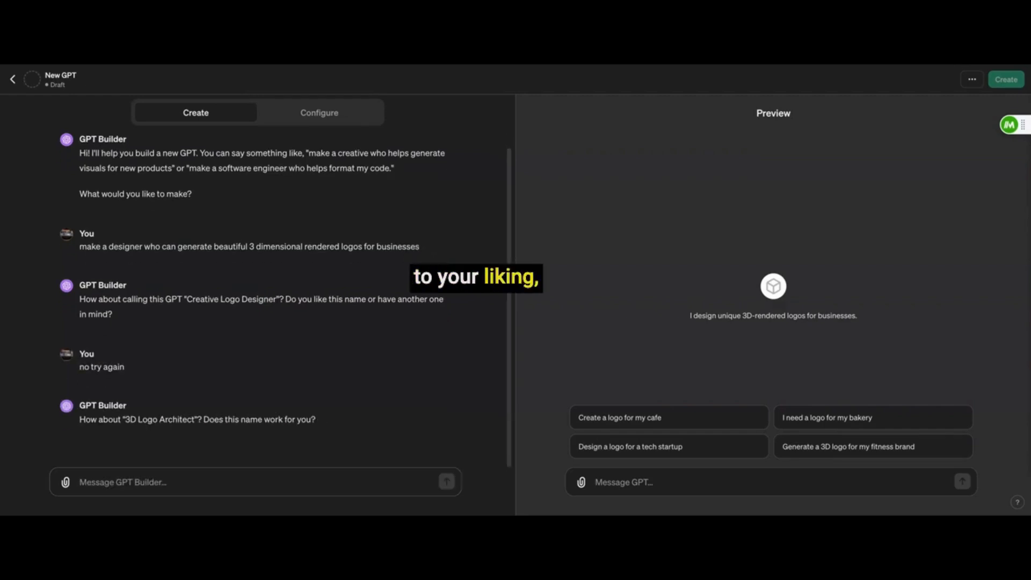
# - Accept the name '3D Logo Architect' by replying 'that sounds great'
pyautogui.click(153, 491)
pyautogui.write('that sounds great')
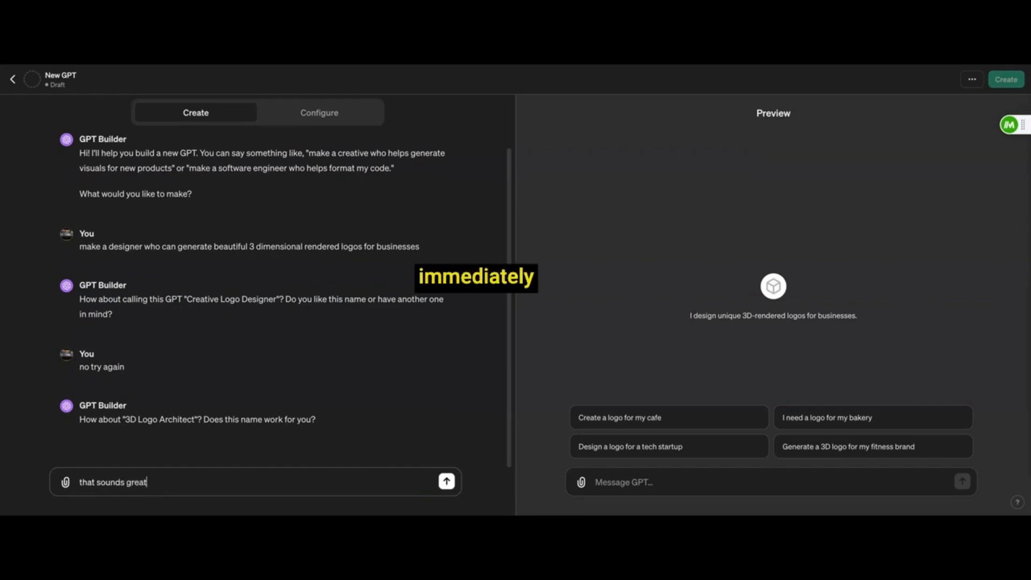
pyautogui.press('Return')
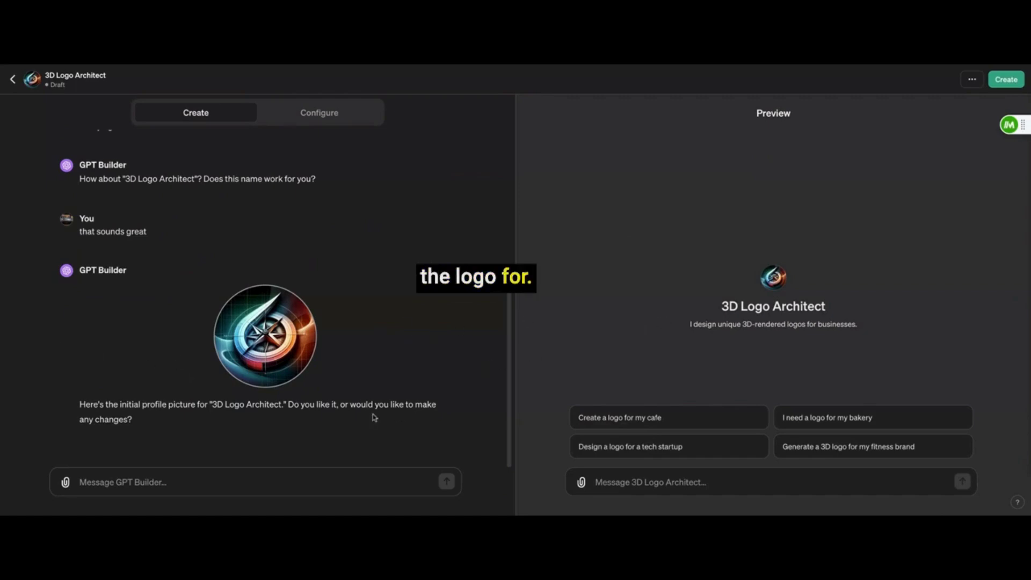
# - Reply 'I do' to approve the generated compass-style profile picture
pyautogui.click(300, 475)
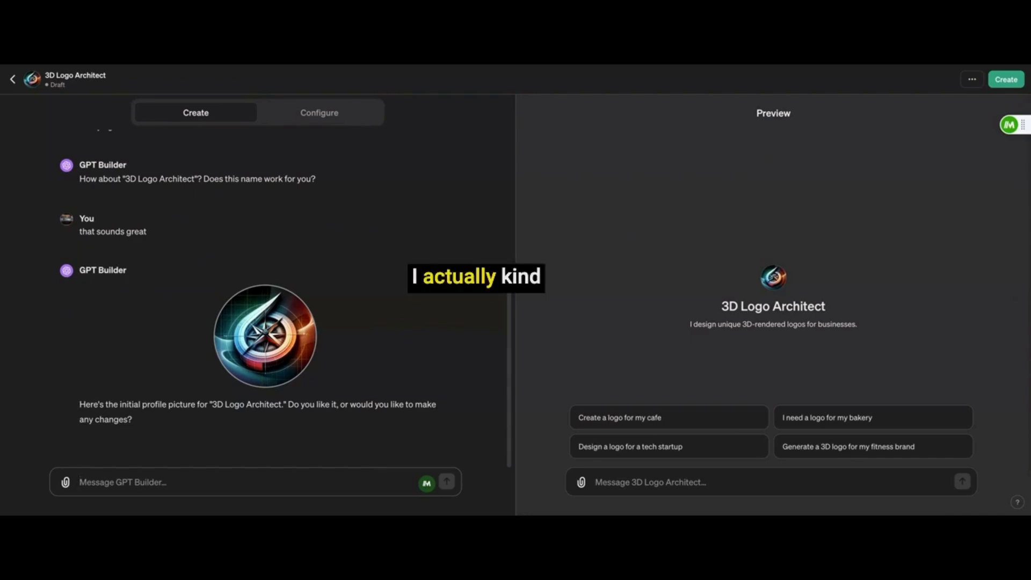
pyautogui.write('I')
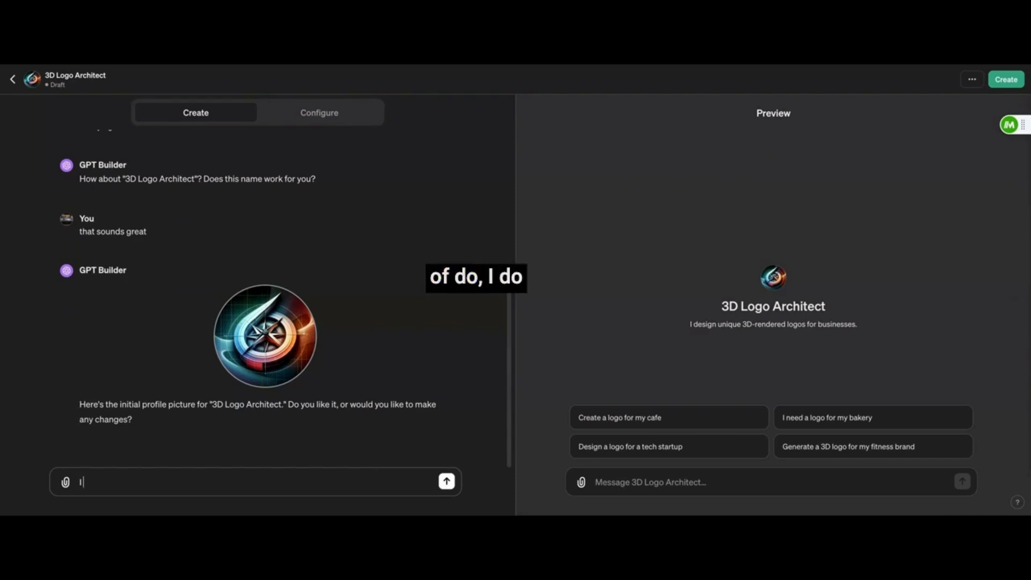
pyautogui.write(' do')
pyautogui.press('Return')
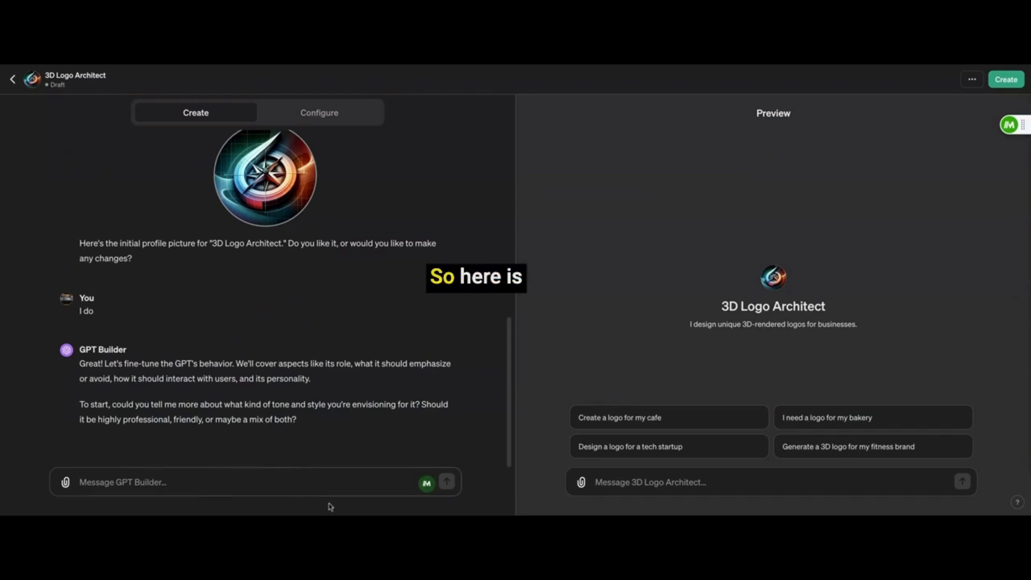
# - Send a bright, sprightly tone with a futuristic tint and a high-resolution, nice-contrast style
pyautogui.write('the tone s')
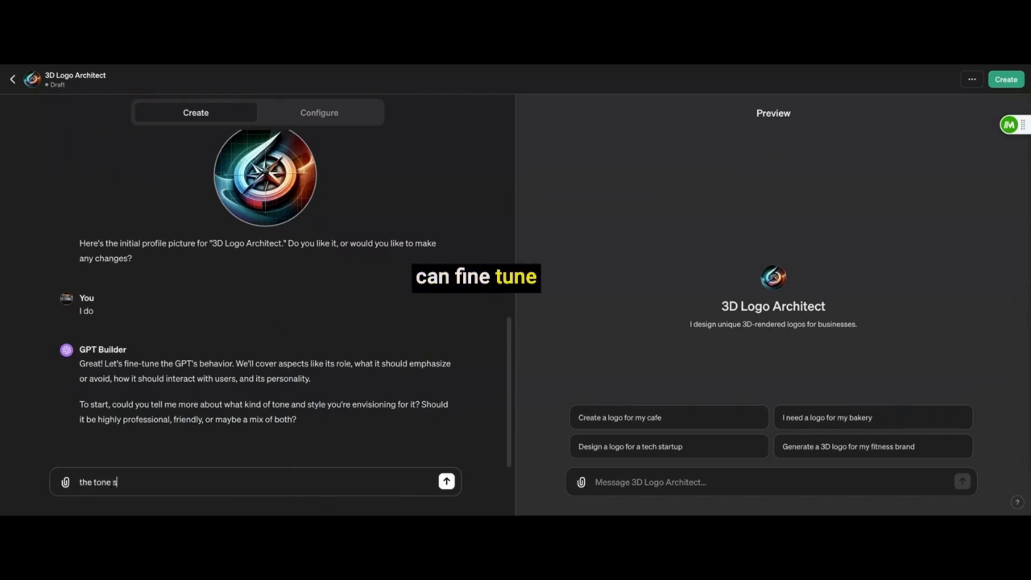
pyautogui.write('hould be br')
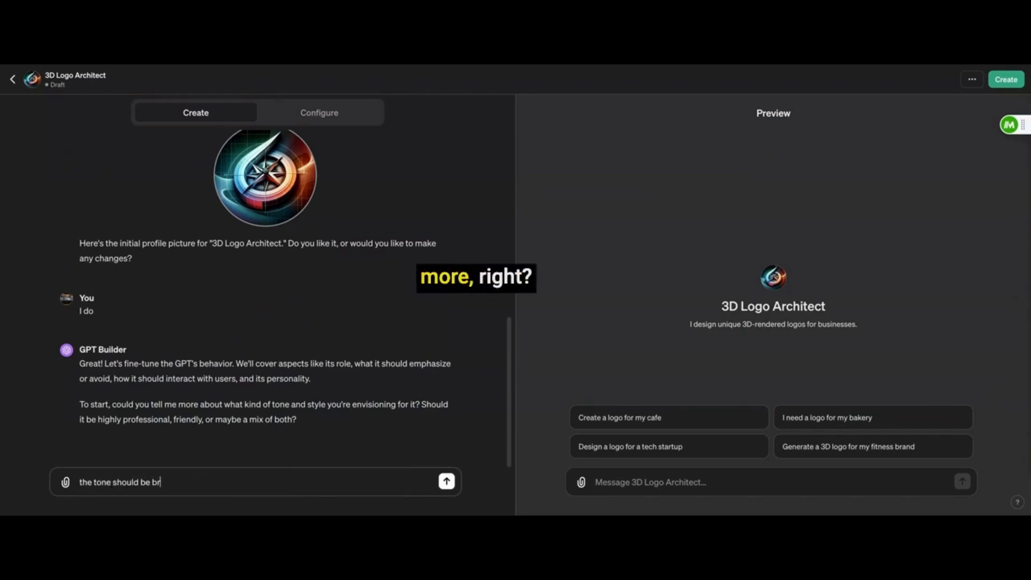
pyautogui.write('ight and spritely ')
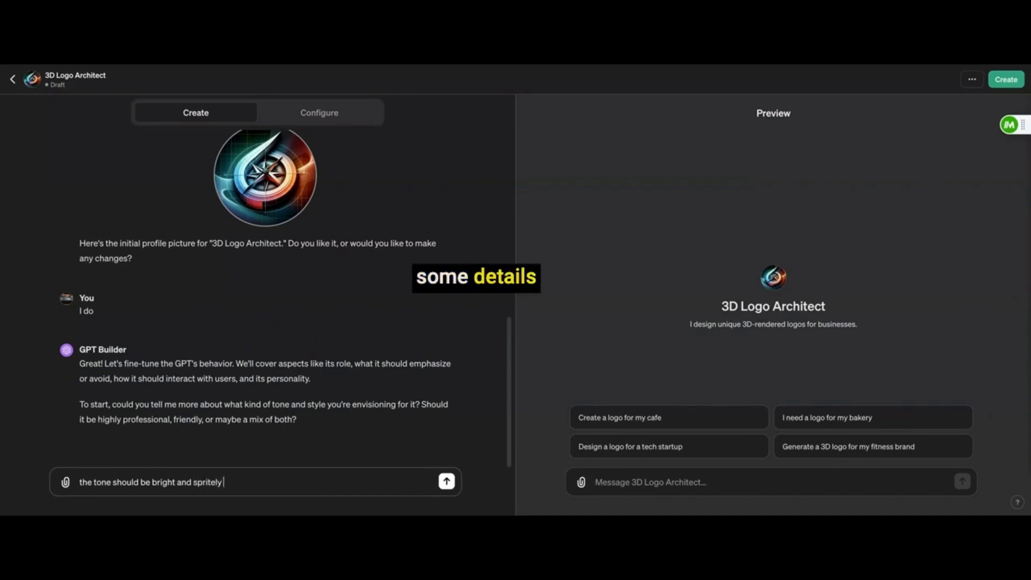
pyautogui.write('with a fu')
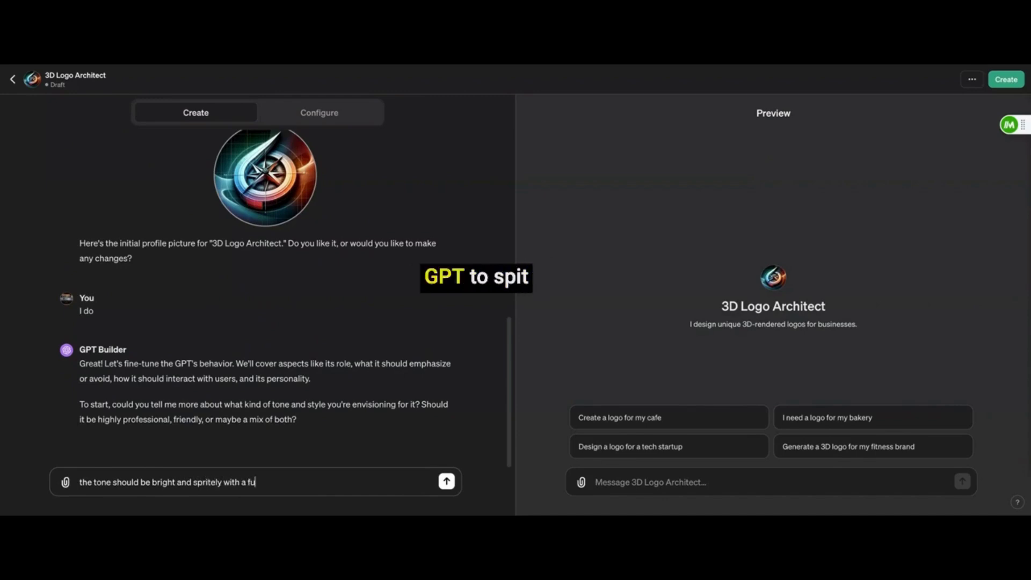
pyautogui.write('turistic hint')
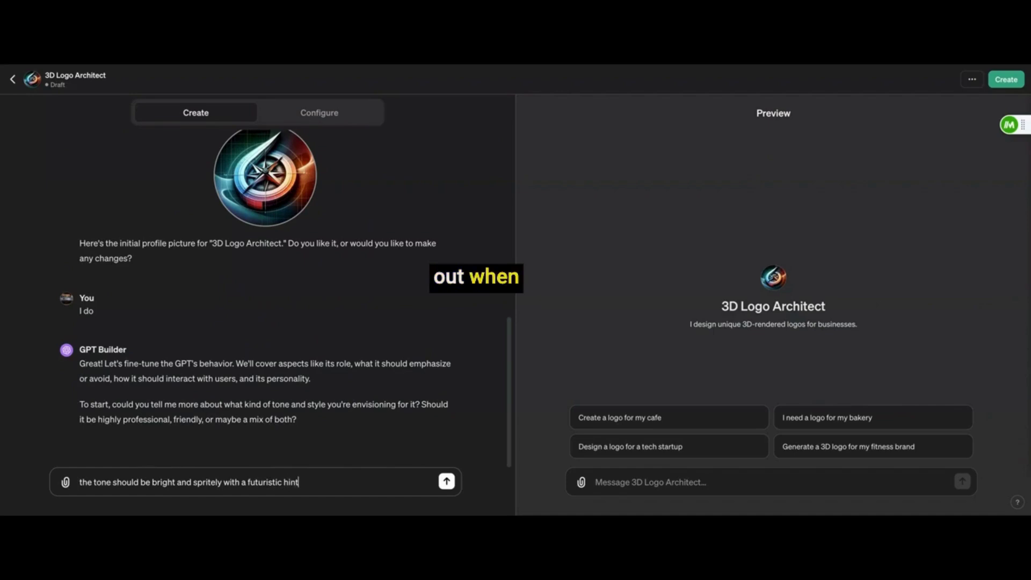
pyautogui.press('BackSpace')
pyautogui.press('BackSpace')
pyautogui.press('BackSpace')
pyautogui.press('BackSpace')
pyautogui.write('tint.')
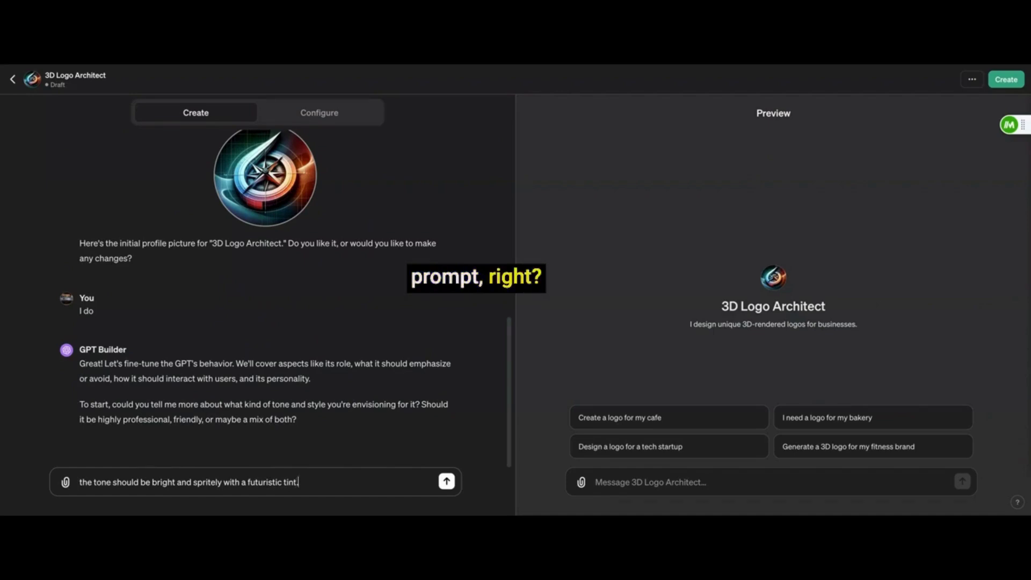
pyautogui.press('BackSpace')
pyautogui.write(', the style should')
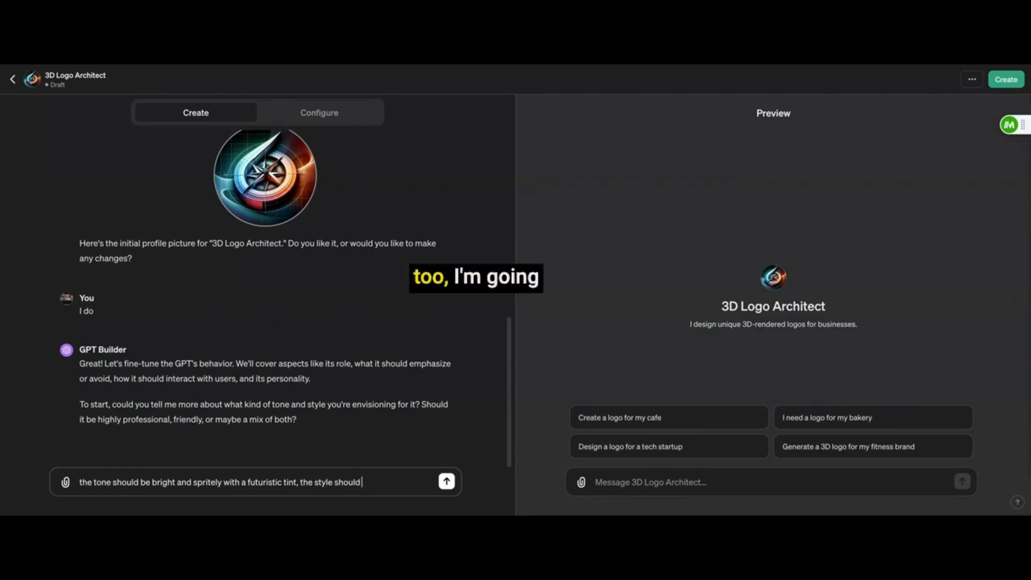
pyautogui.write(' always be')
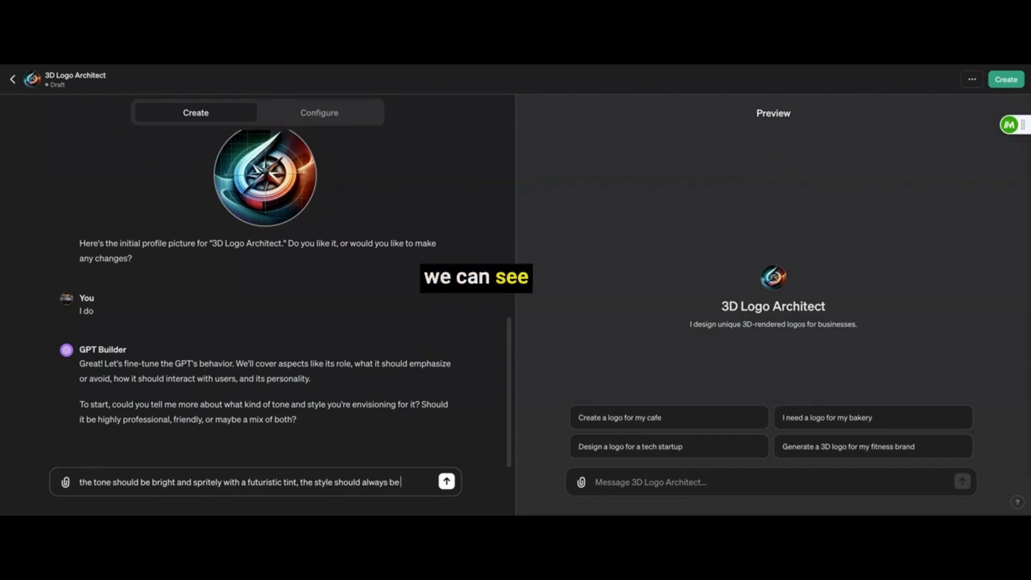
pyautogui.write(' high re')
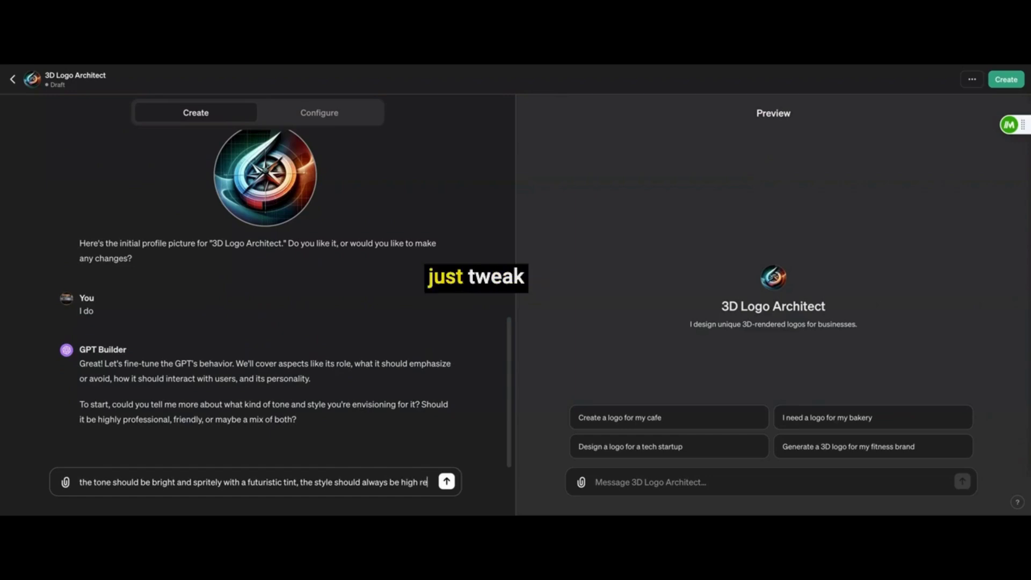
pyautogui.write('solution')
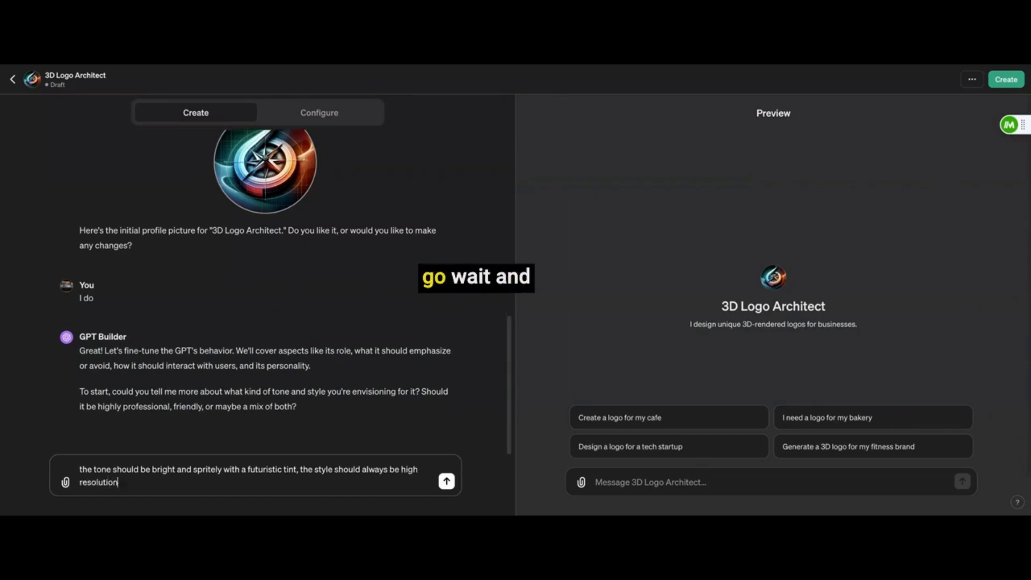
pyautogui.write(' and')
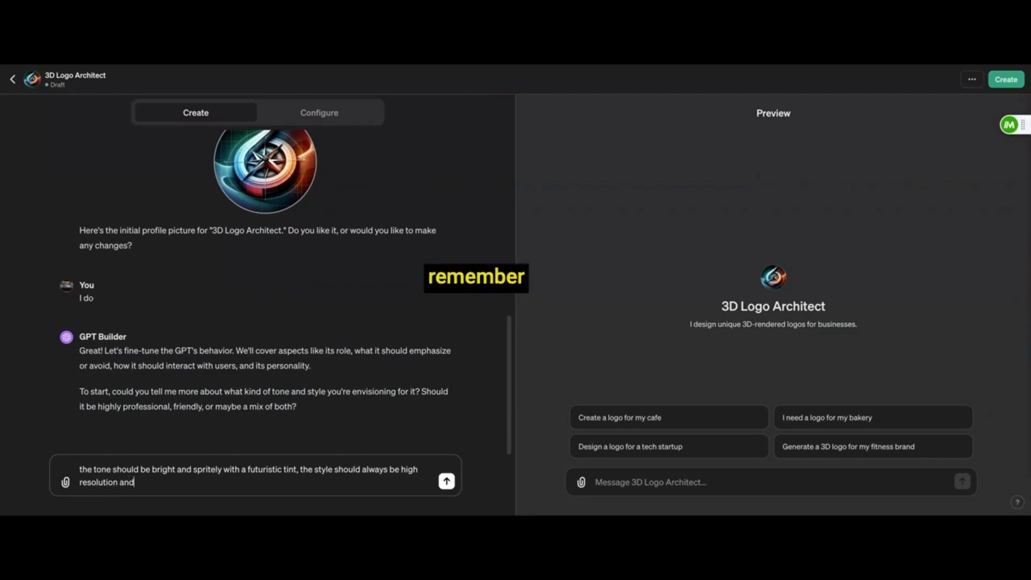
pyautogui.write(' aerial')
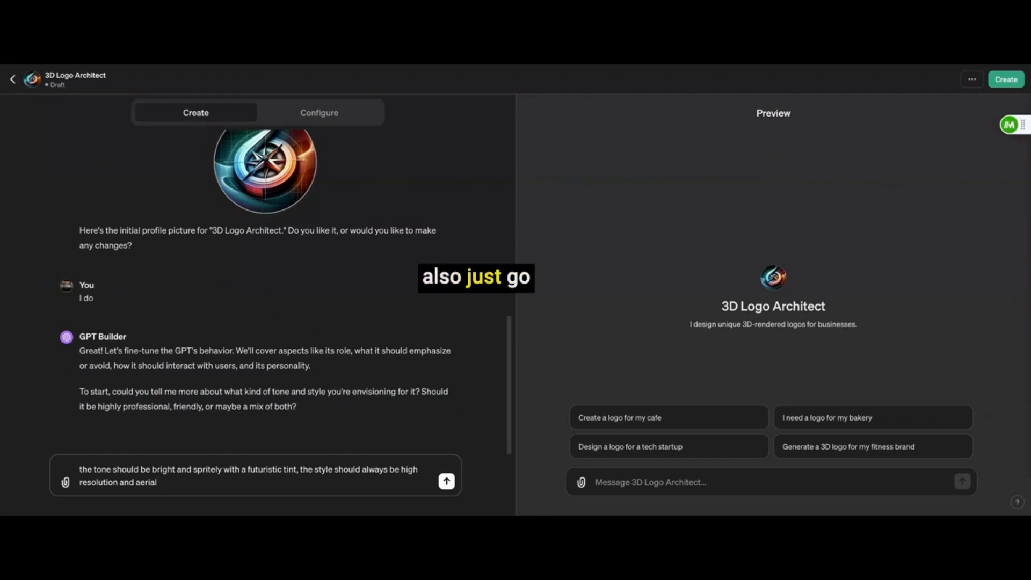
pyautogui.press('BackSpace')
pyautogui.press('BackSpace')
pyautogui.press('BackSpace')
pyautogui.press('BackSpace')
pyautogui.press('BackSpace')
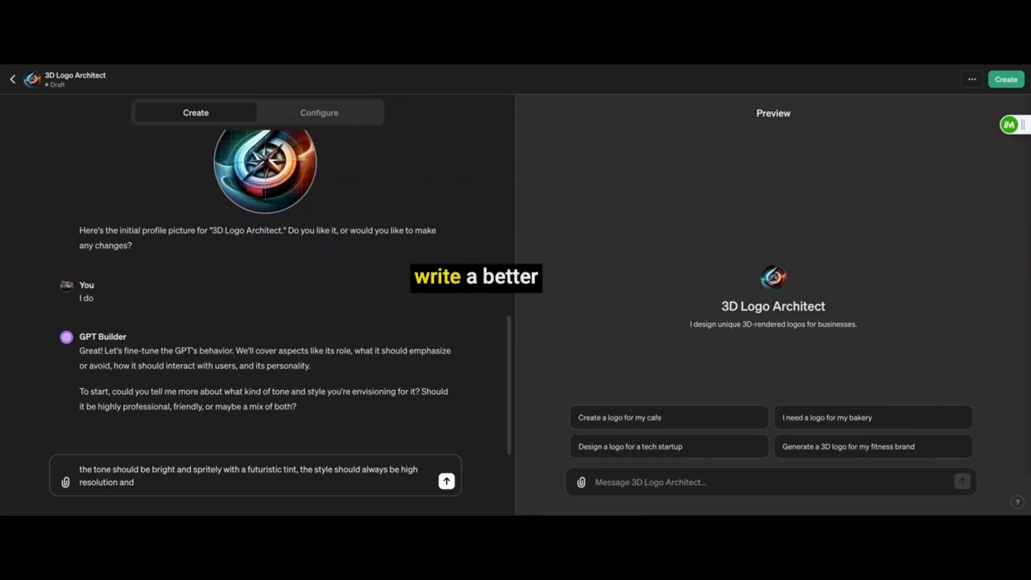
pyautogui.write('nice contrast')
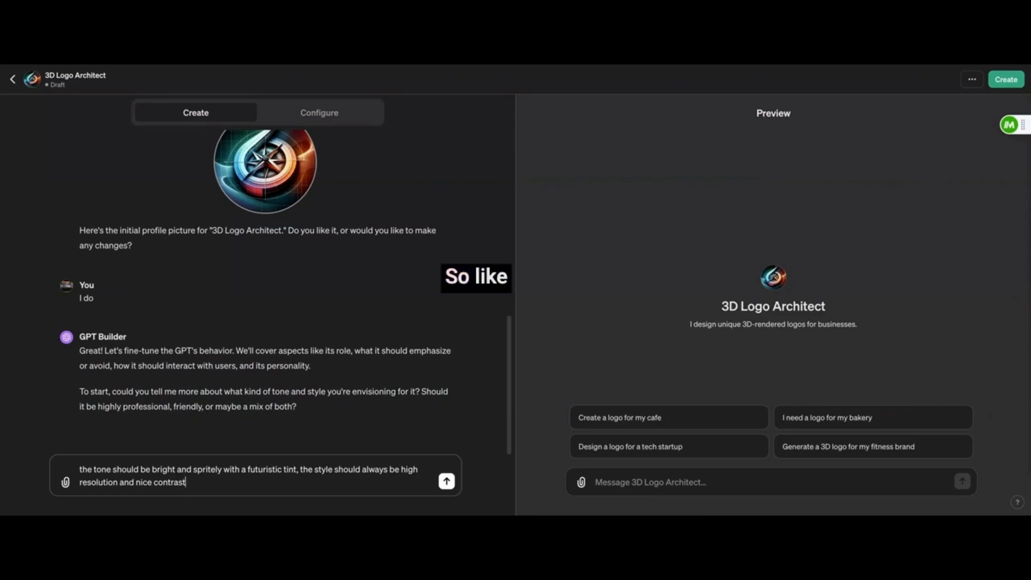
pyautogui.press('Return')
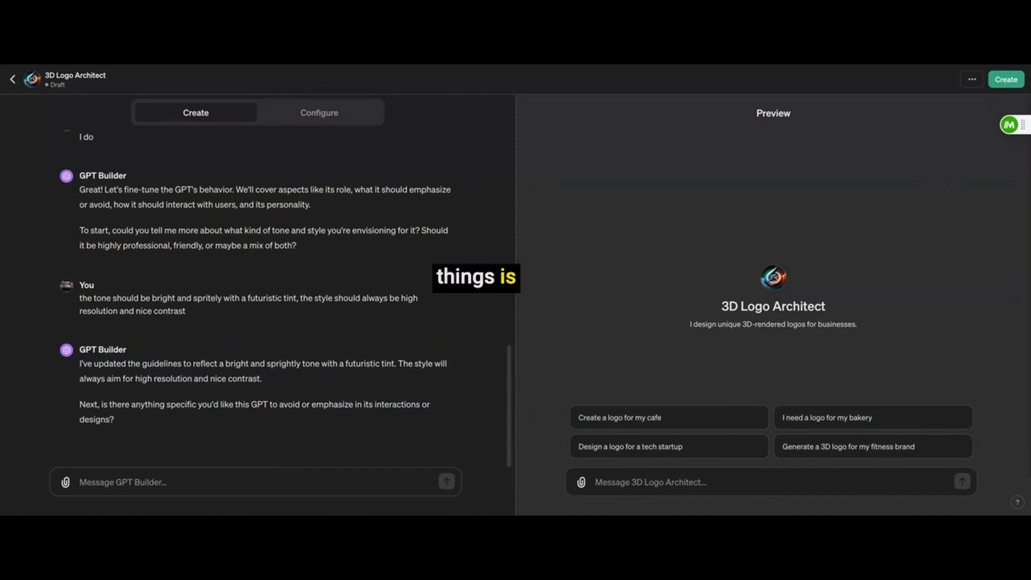
# - Draft the avoid list: bad quality images, blurry images, missing limbs, distortion
pyautogui.write('avoid')
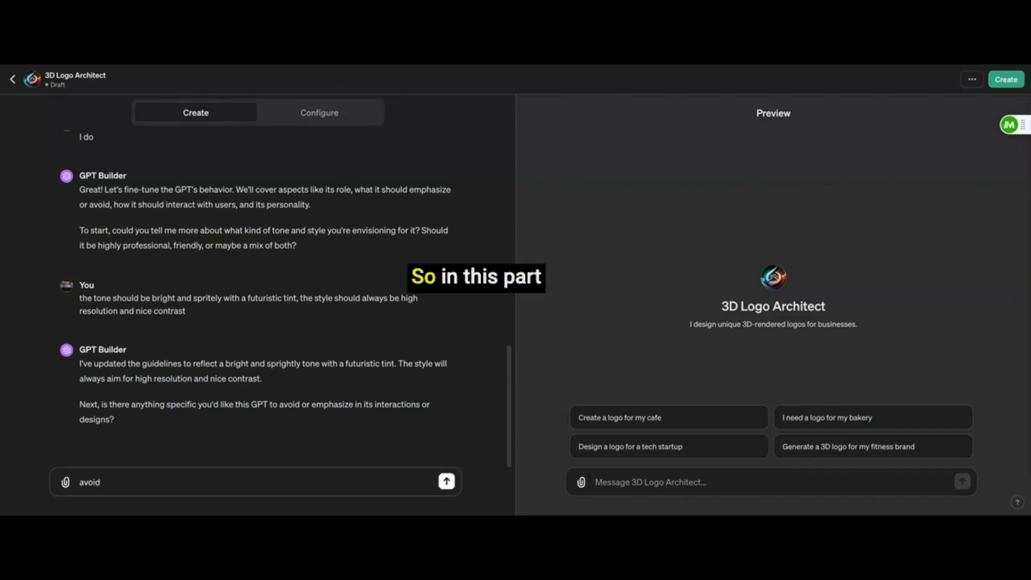
pyautogui.write(' bad')
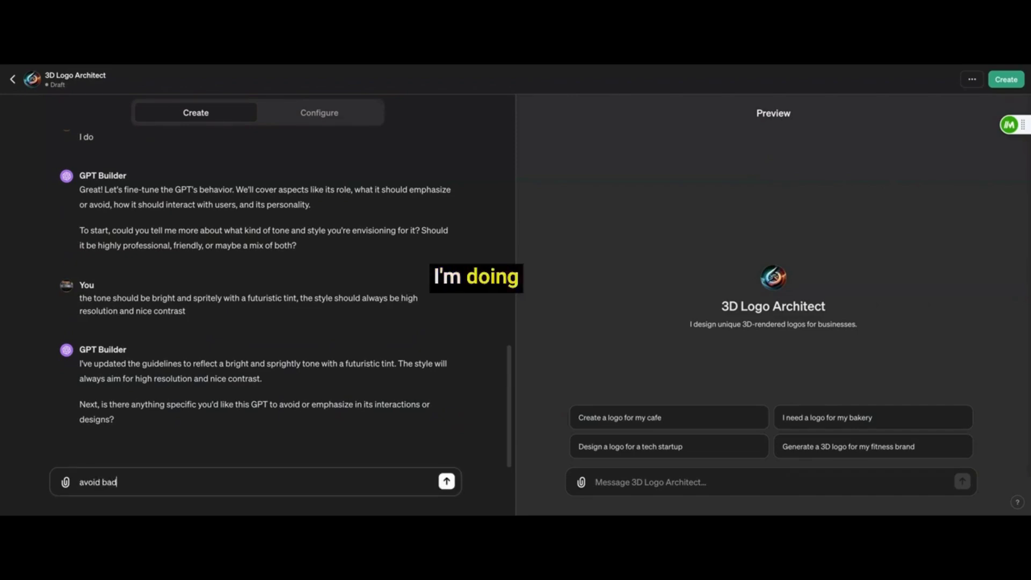
pyautogui.write(' quality')
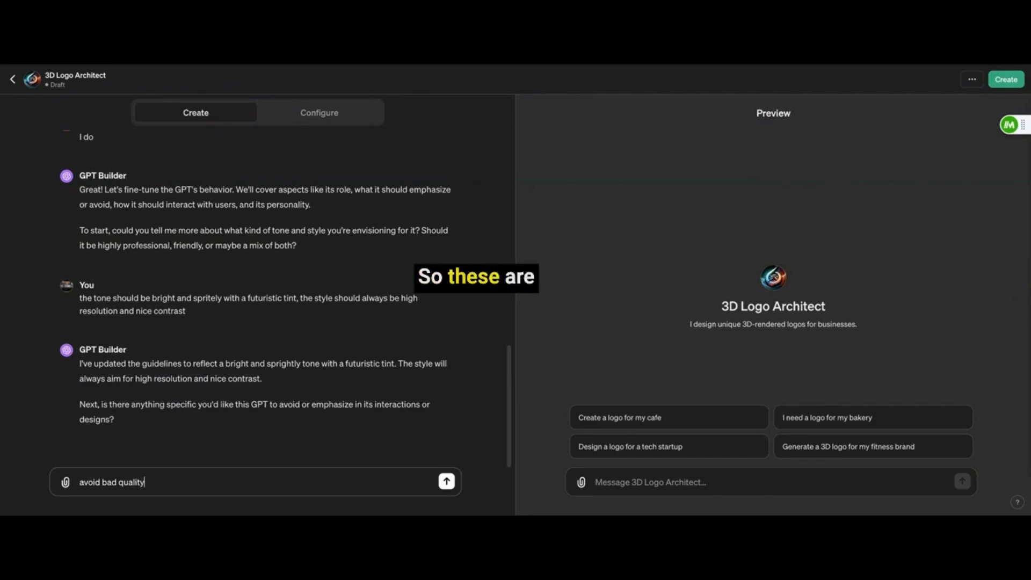
pyautogui.write(' images')
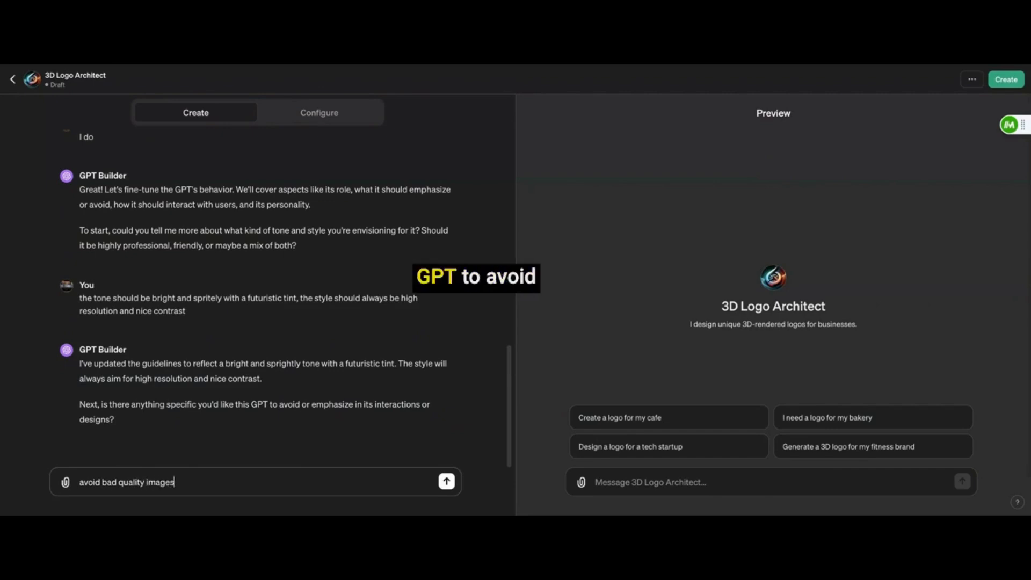
pyautogui.write('m')
pyautogui.press('BackSpace')
pyautogui.write(', blurry')
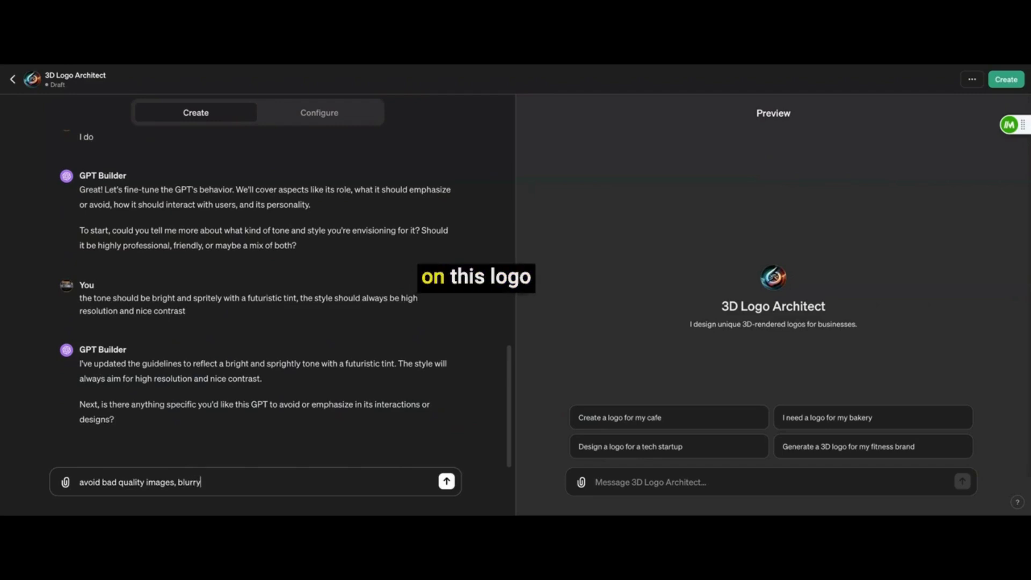
pyautogui.write(' images,')
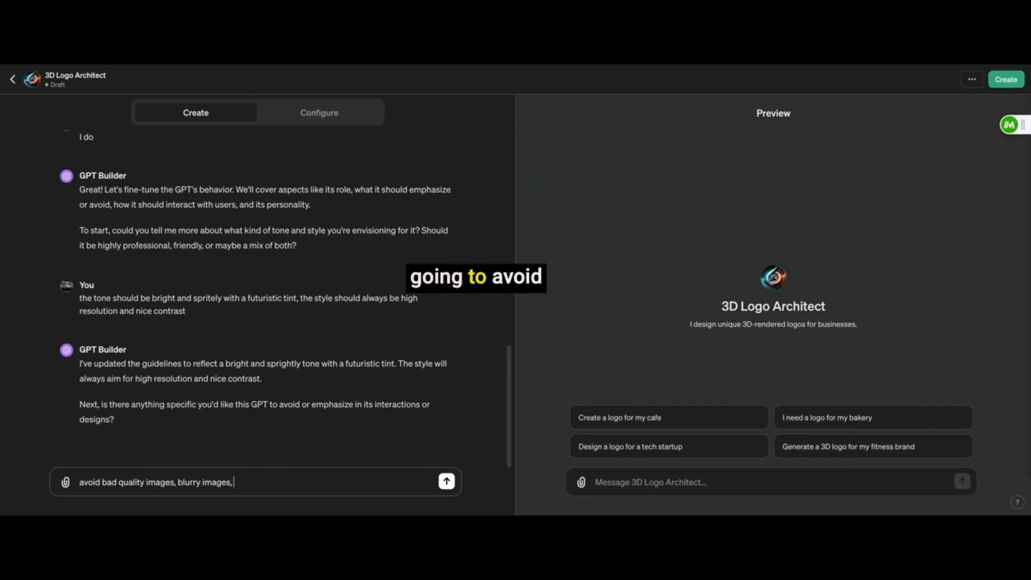
pyautogui.write(' missing li')
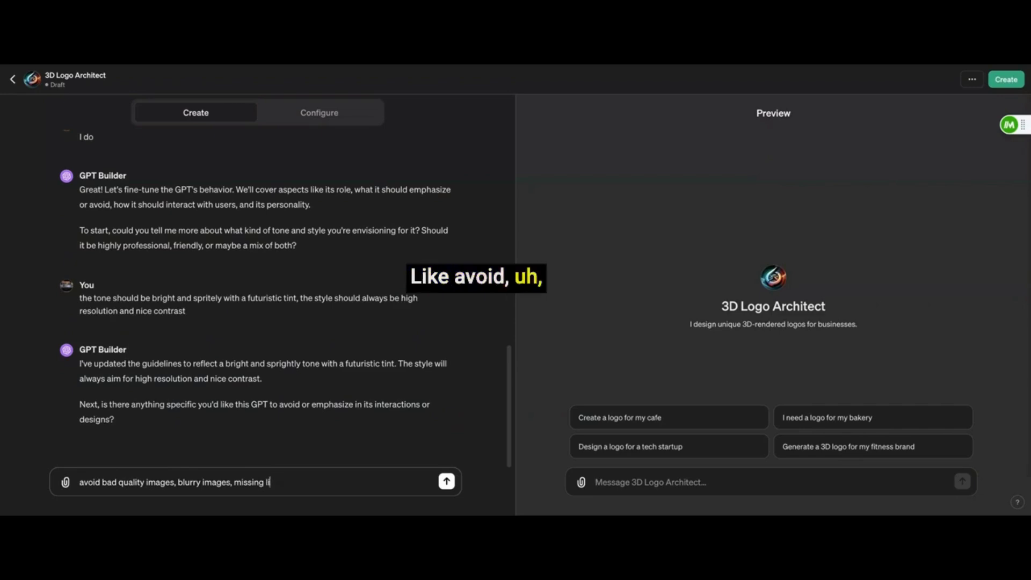
pyautogui.write('nbs,')
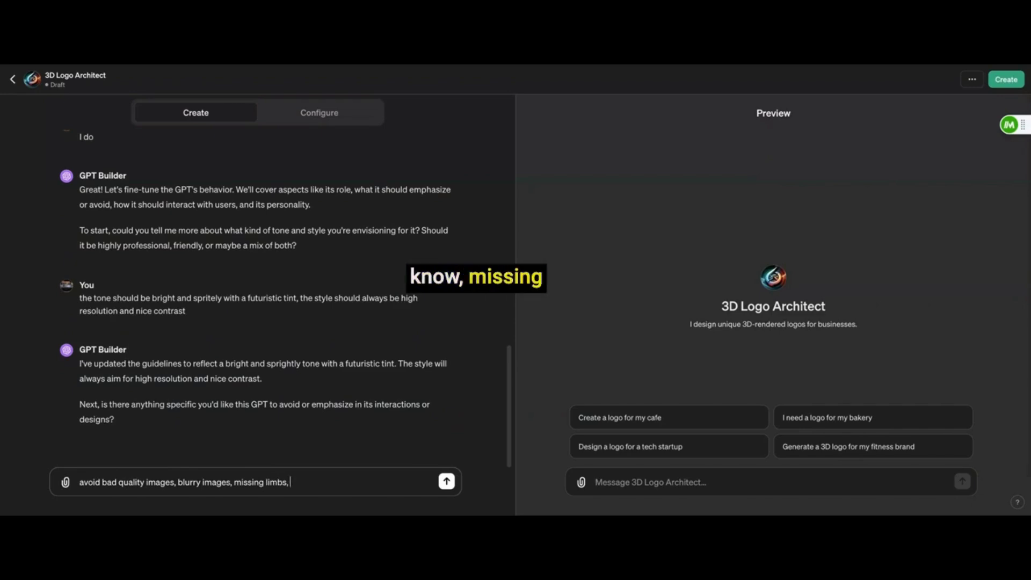
pyautogui.write(' dist')
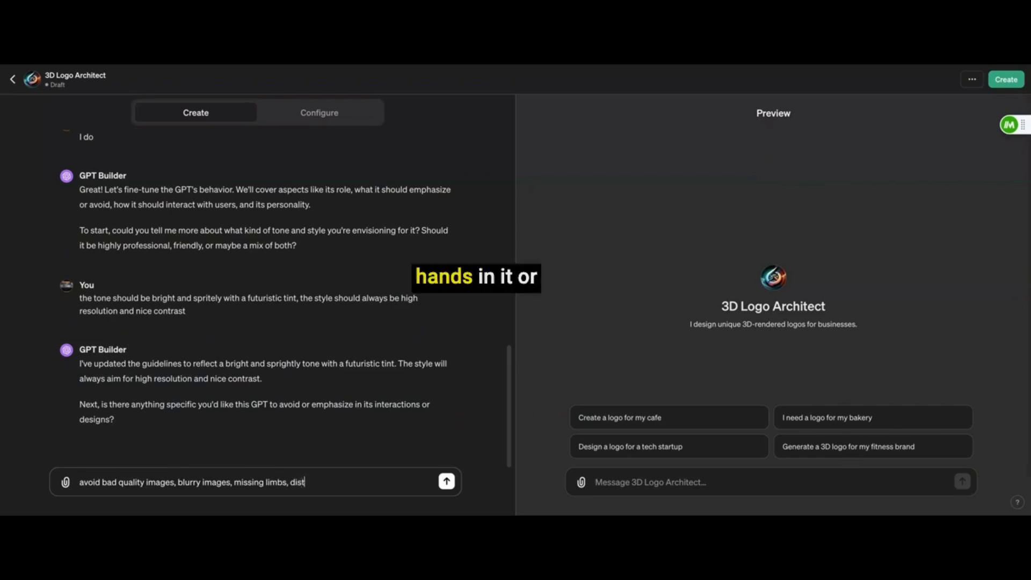
pyautogui.write('ortion')
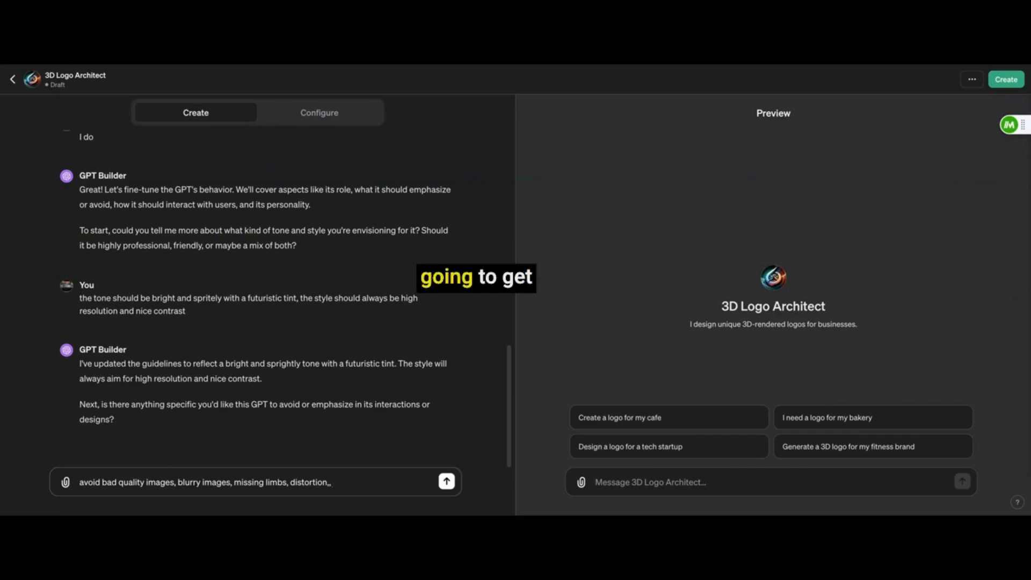
pyautogui.write(',')
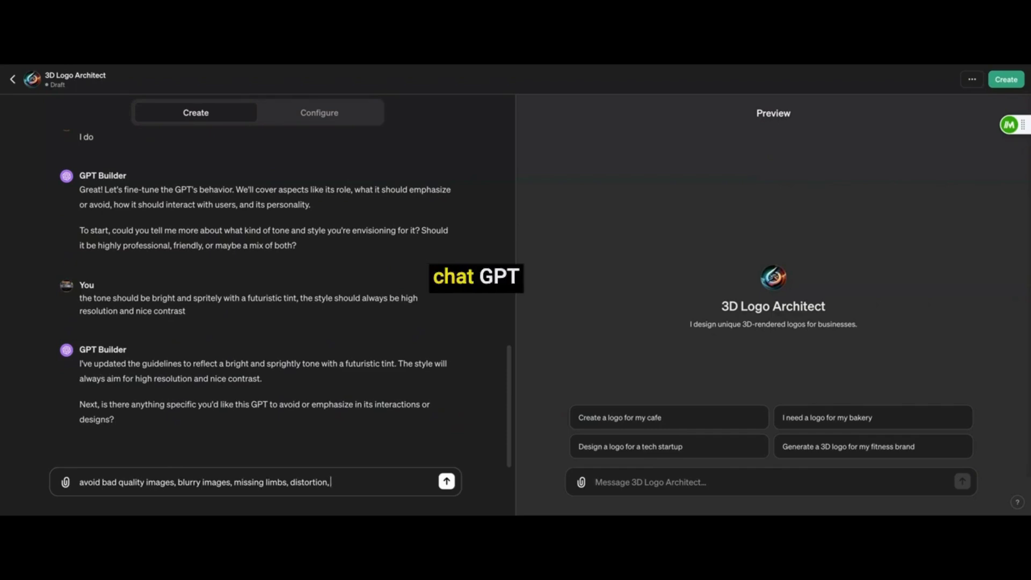
pyautogui.write(' low piz')
pyautogui.press('BackSpace')
pyautogui.write('xel')
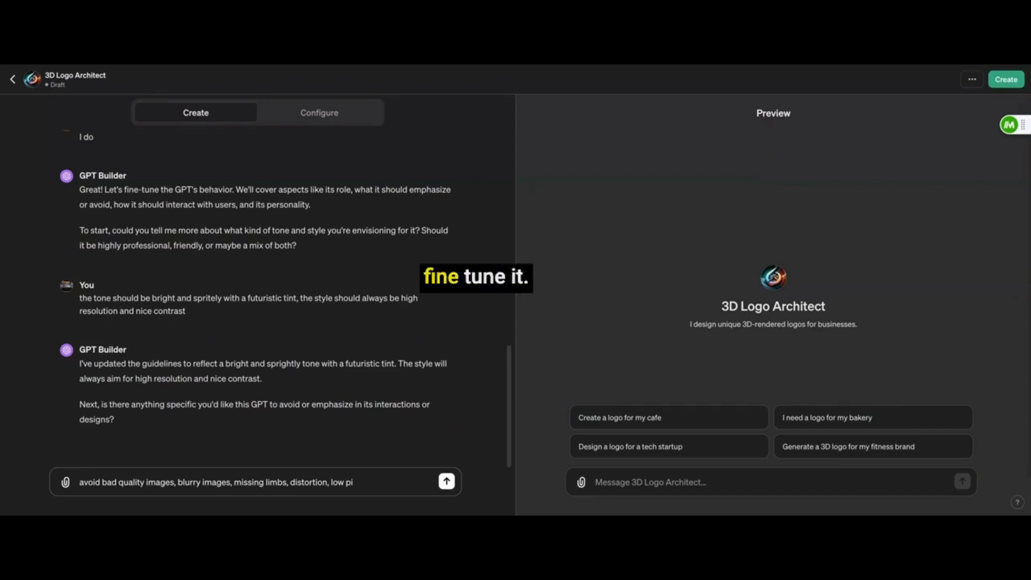
pyautogui.write('lx')
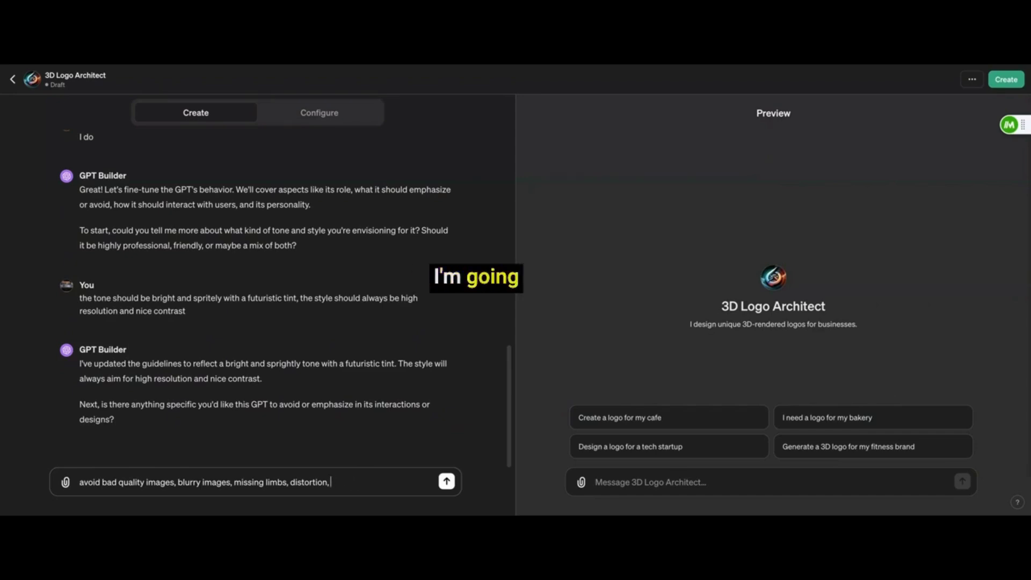
pyautogui.press('BackSpace')
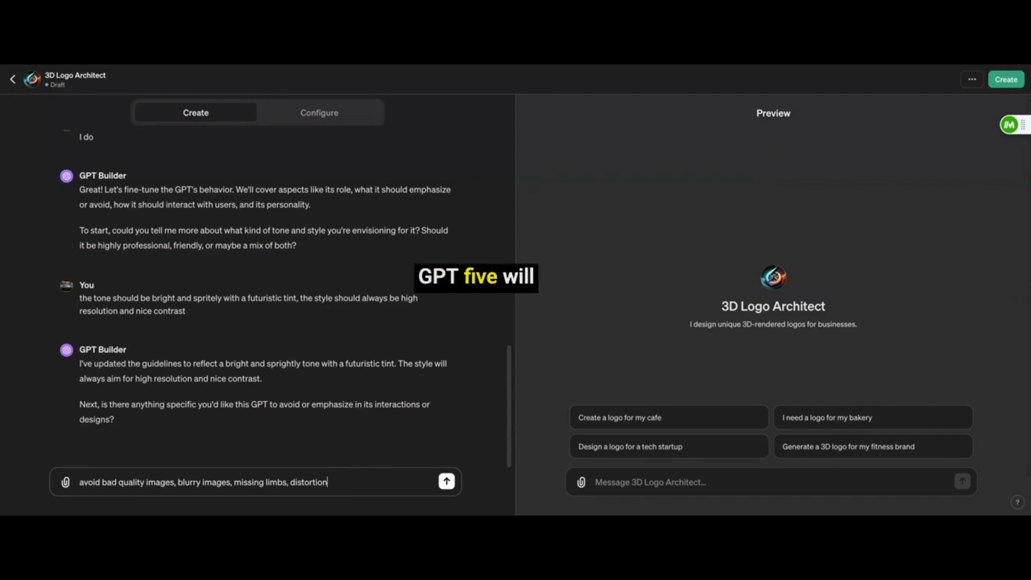
# - Send the avoid list covering bad quality, blurry images, missing limbs and distortion
pyautogui.press('Return')
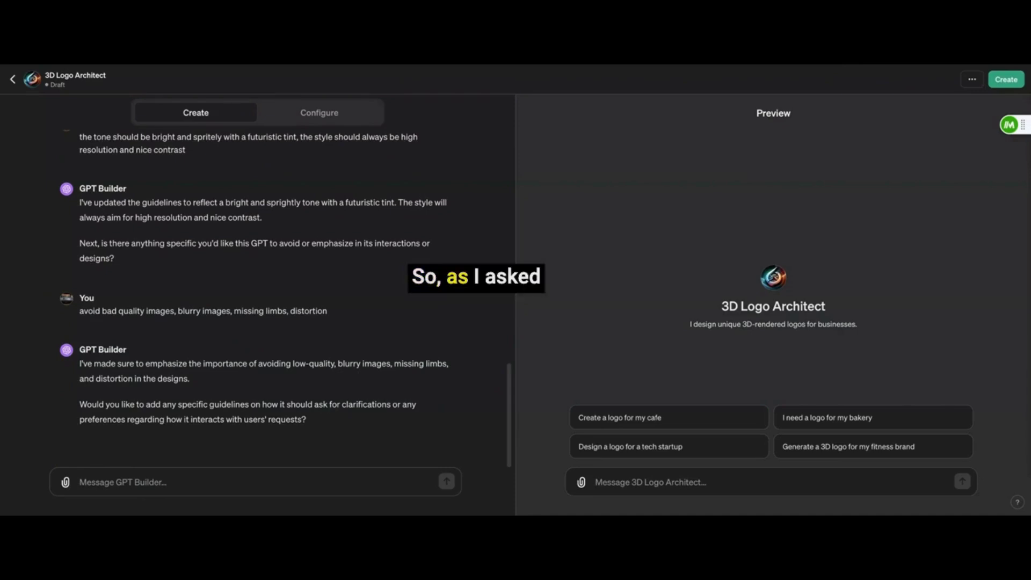
# - Tell the builder the GPT should ask for an example whenever one could be provided
pyautogui.write('it should as')
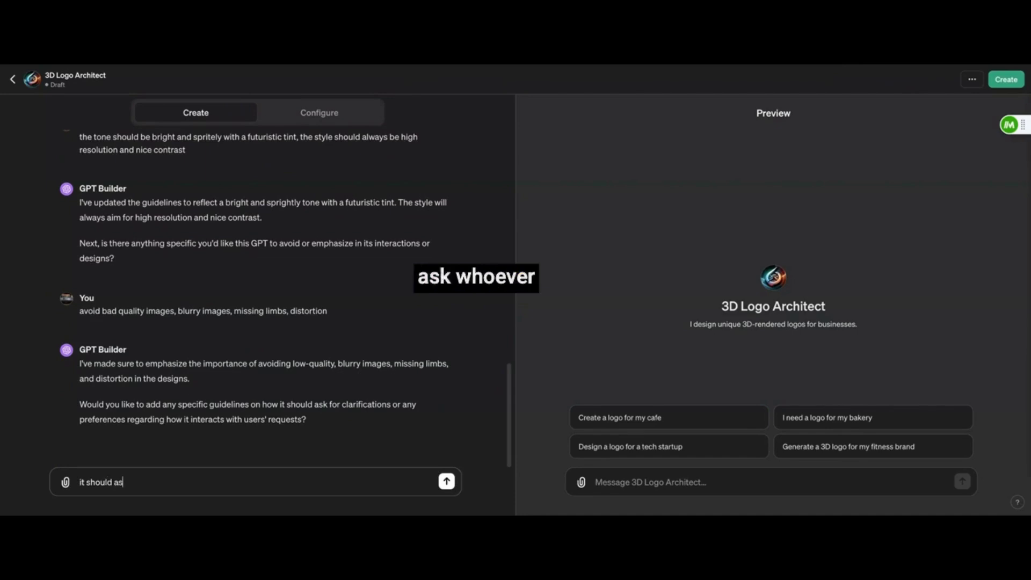
pyautogui.write('k for an exam')
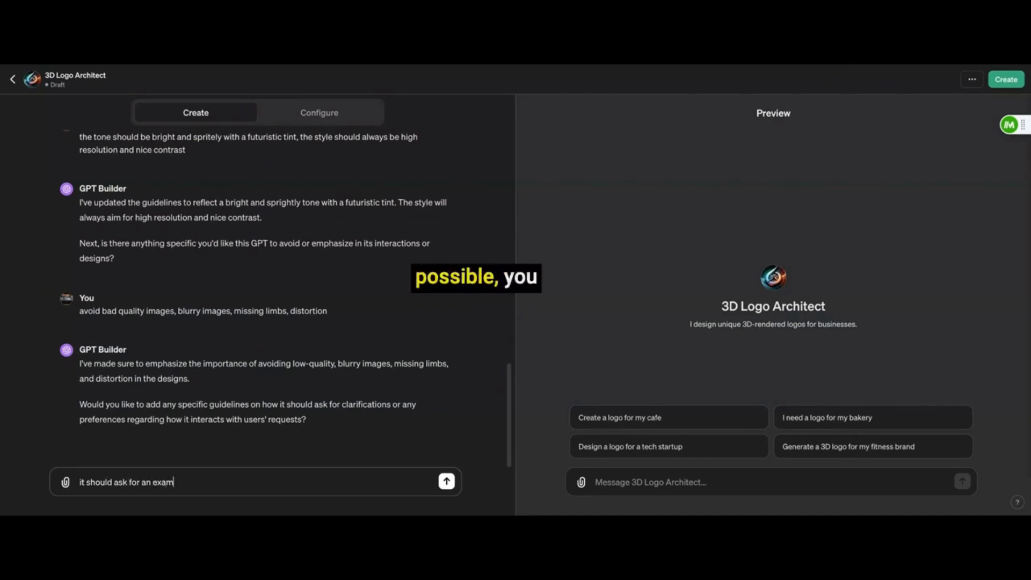
pyautogui.write('ple if o')
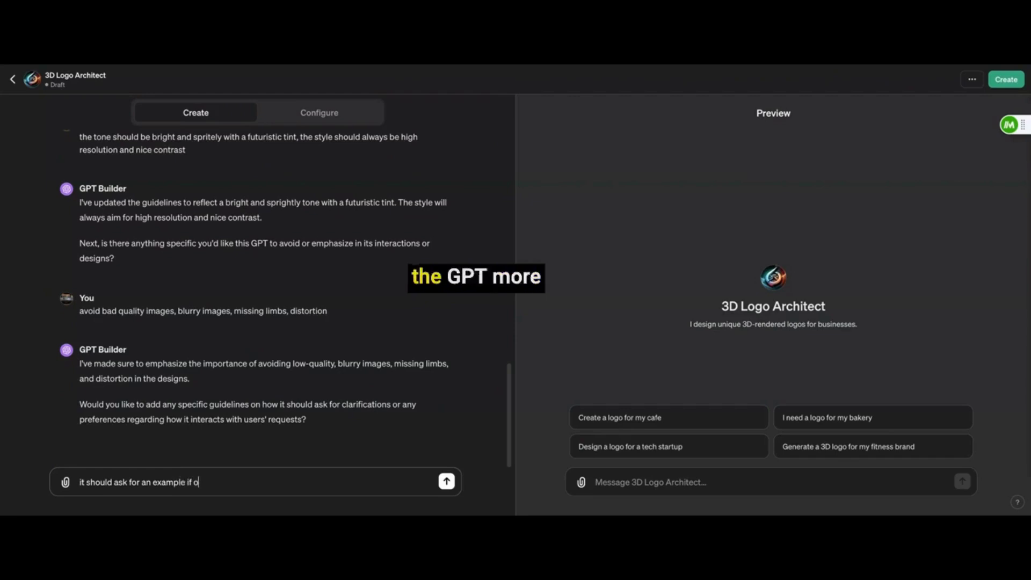
pyautogui.write('ne could be provide')
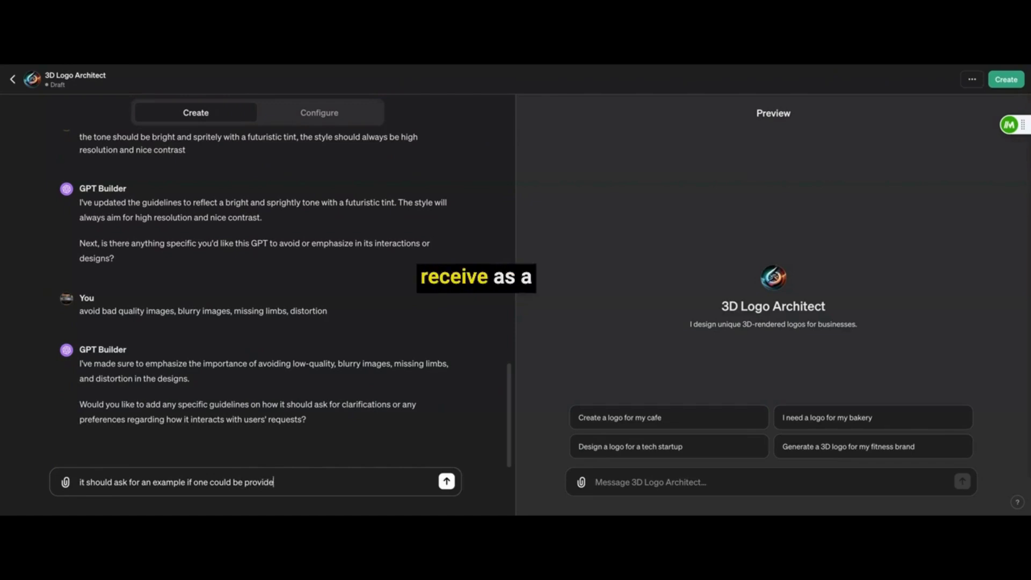
pyautogui.write('d')
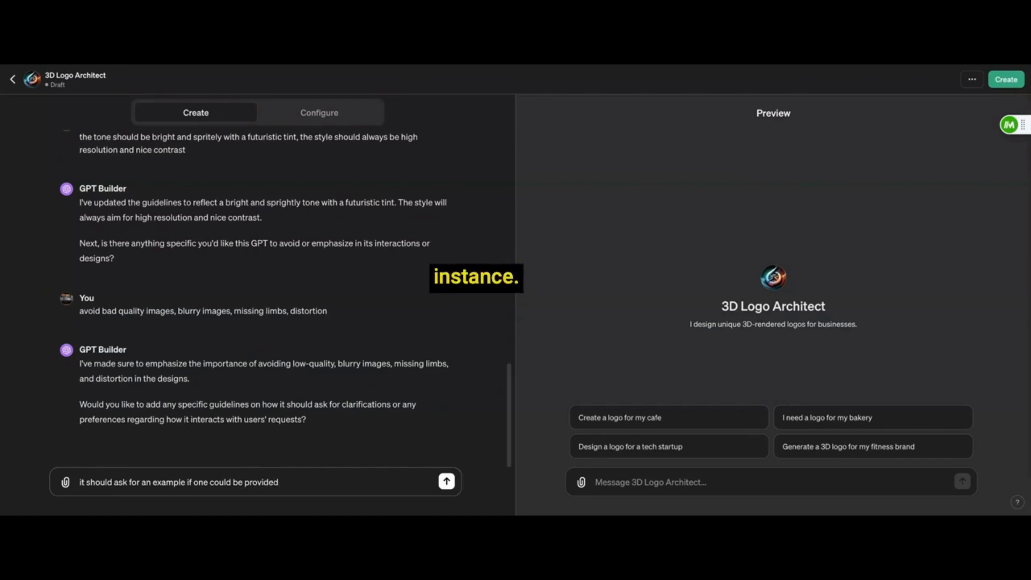
pyautogui.press('Return')
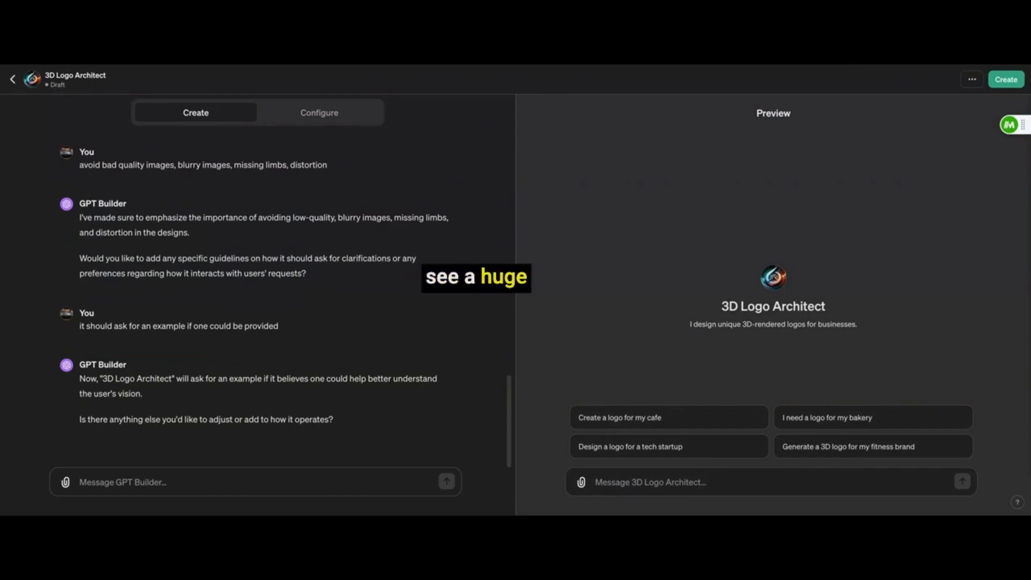
# - Begin writing the guideline that colours must always be vivid with contrast
pyautogui.click(197, 481)
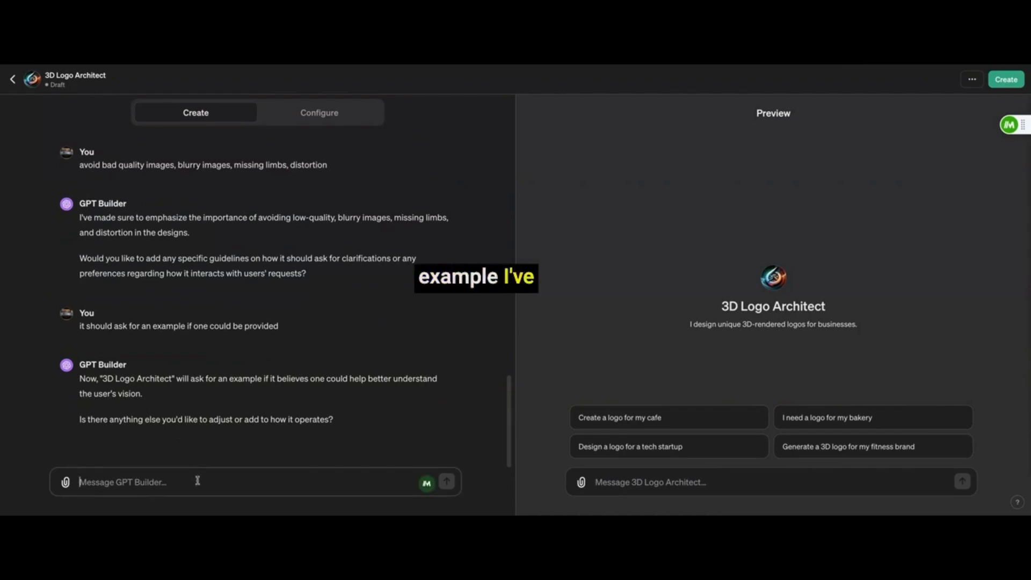
pyautogui.write('make sure the color')
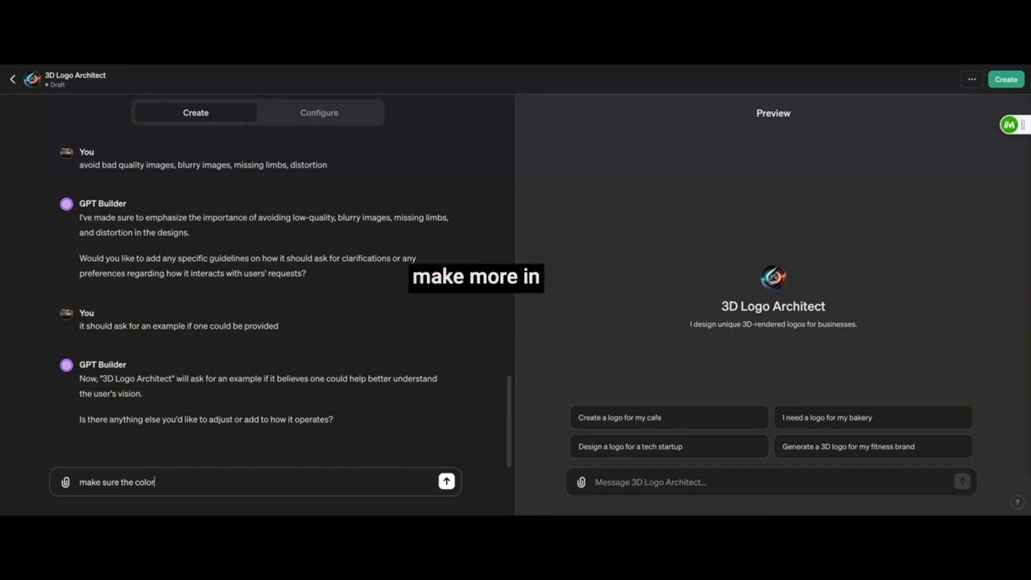
pyautogui.write('s are always vivid ')
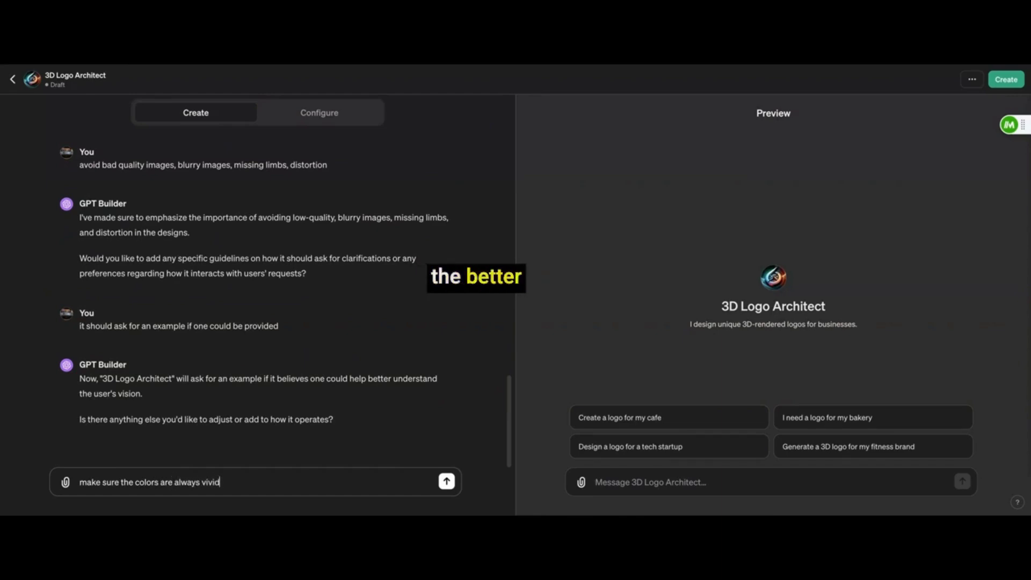
pyautogui.write('with contr')
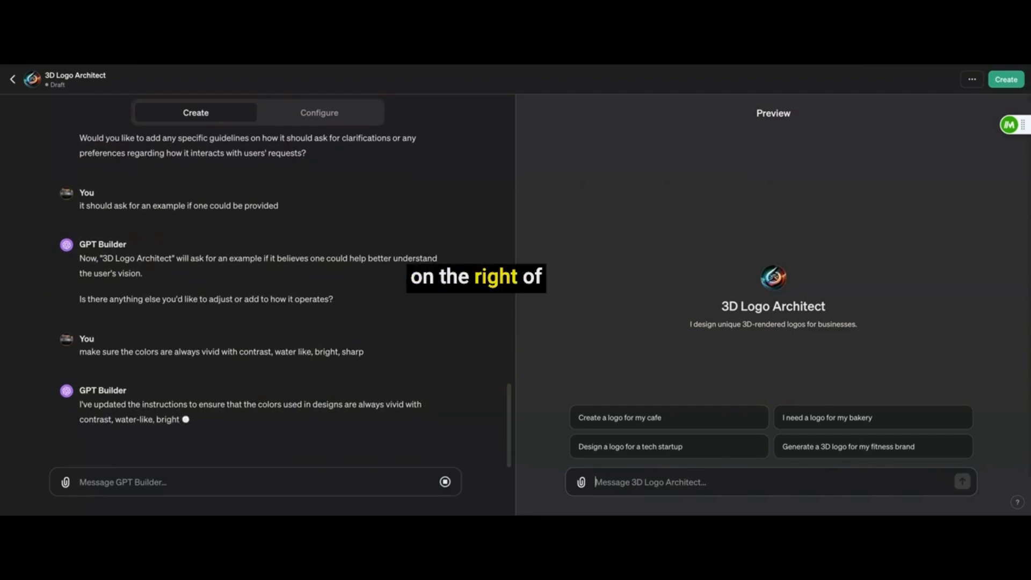
# - Request a commercial space travel company logo in Preview and tell the builder 'no I am ok for right now'
pyautogui.write('I need a logo for a')
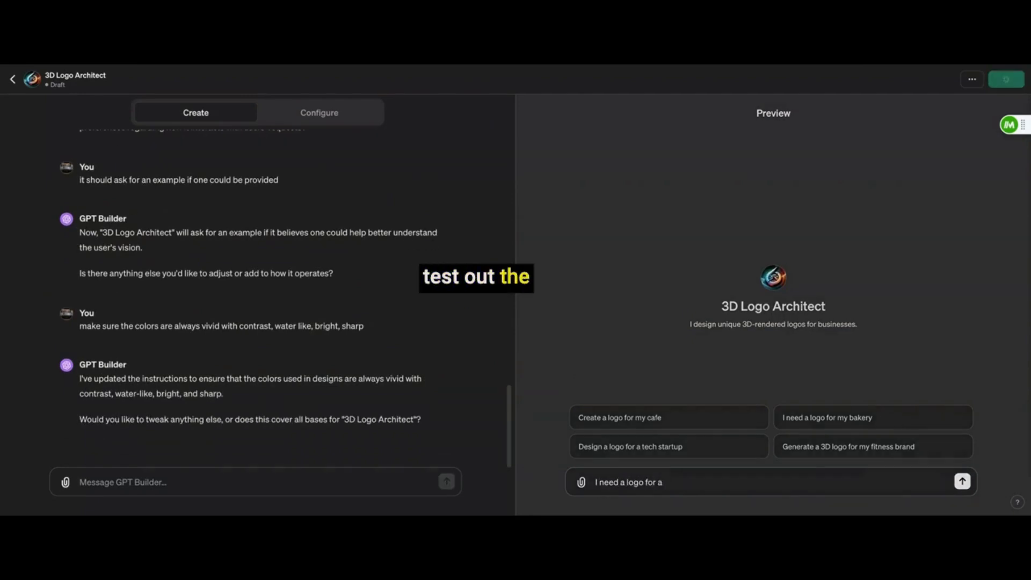
pyautogui.write(' commercial spa')
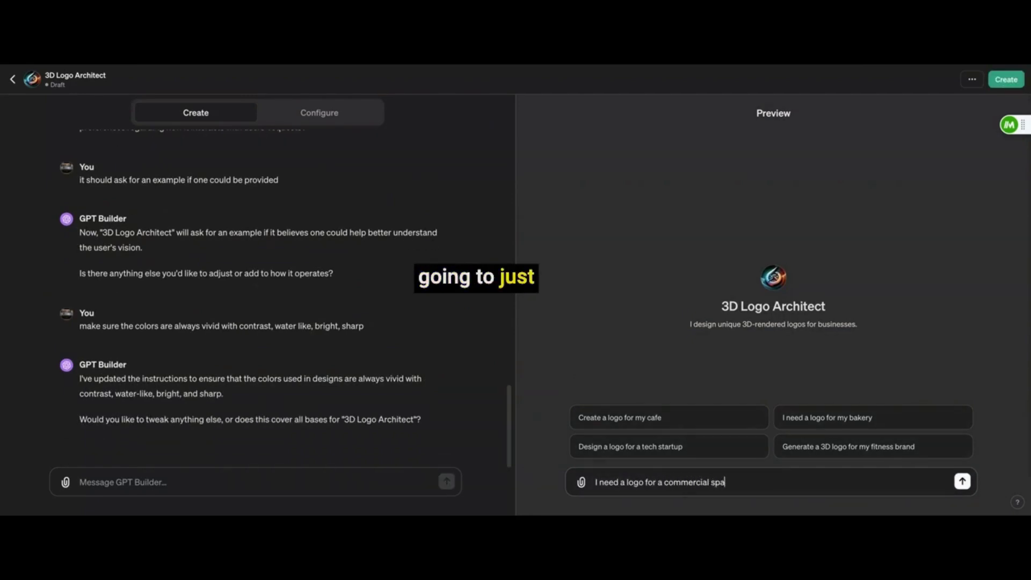
pyautogui.write('ce travel company')
pyautogui.press('Return')
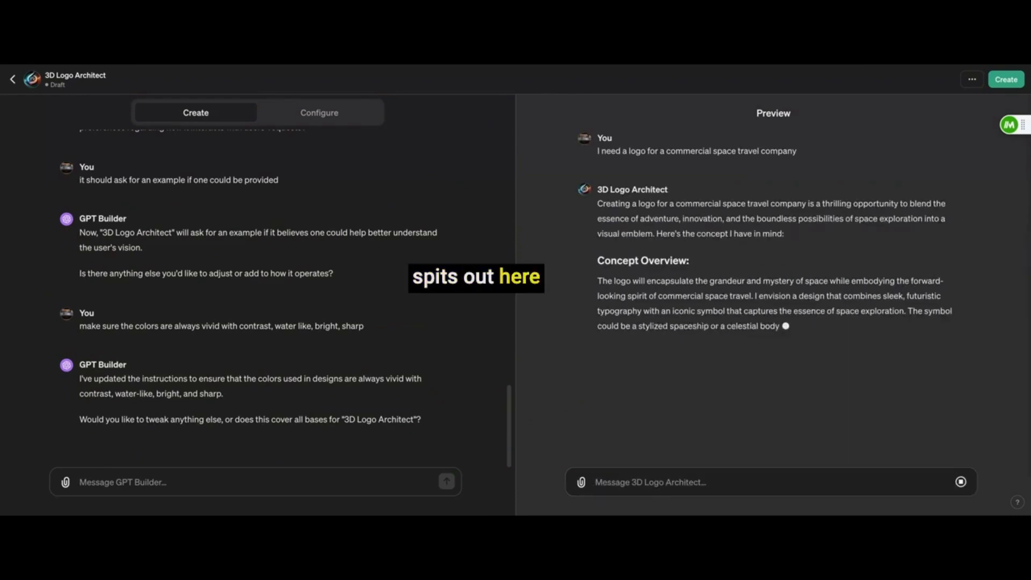
pyautogui.click(263, 486)
pyautogui.write('no I am')
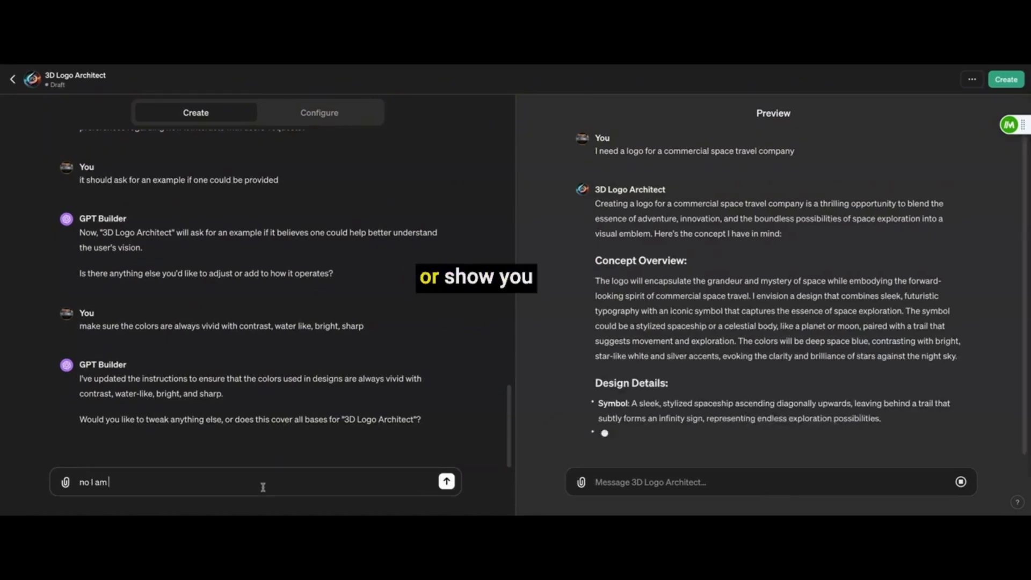
pyautogui.write(' ok for right now')
pyautogui.press('Return')
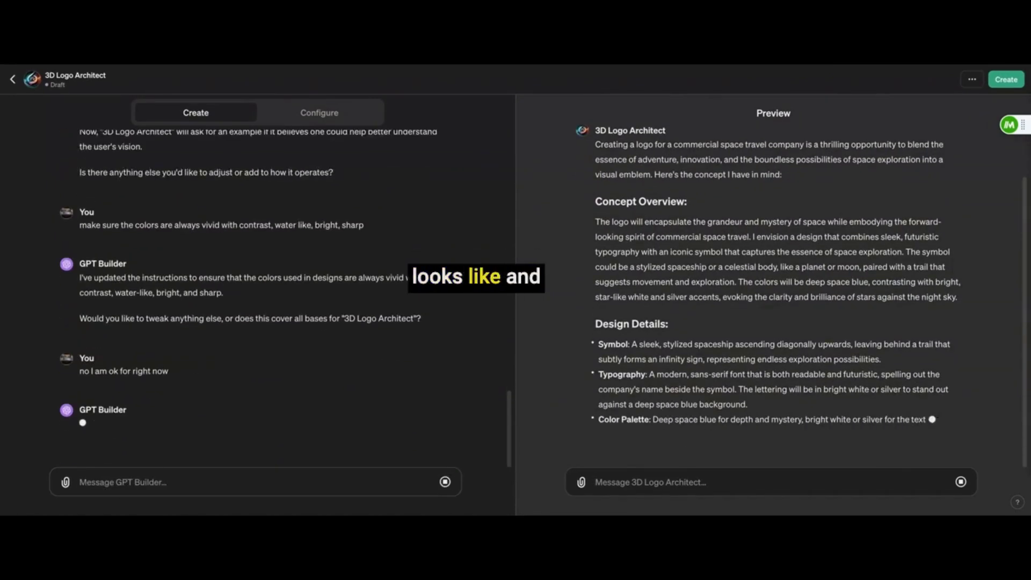
pyautogui.scroll(3, 692, 407)
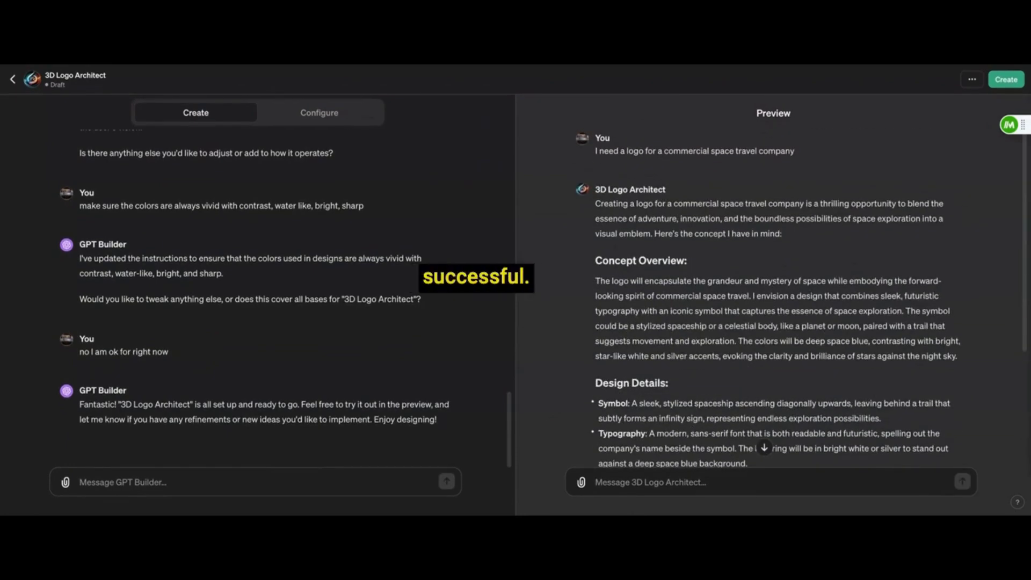
# - Tell the preview 'no please proceed' and view the generated silver-spaceship infinity-trail logo
pyautogui.scroll(-3, 773, 295)
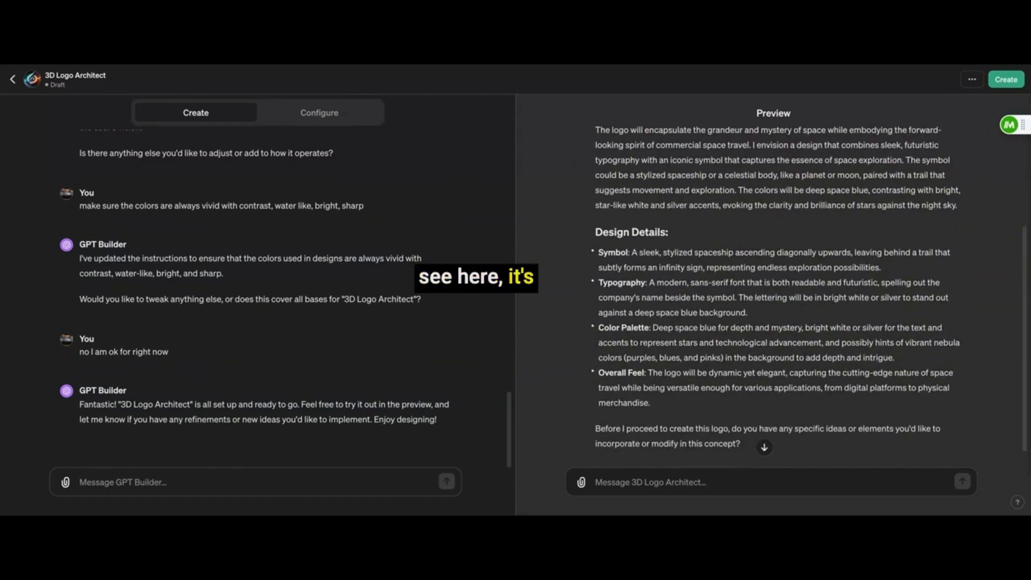
pyautogui.scroll(-1, 773, 295)
pyautogui.moveTo(601, 404); pyautogui.dragTo(719, 406)
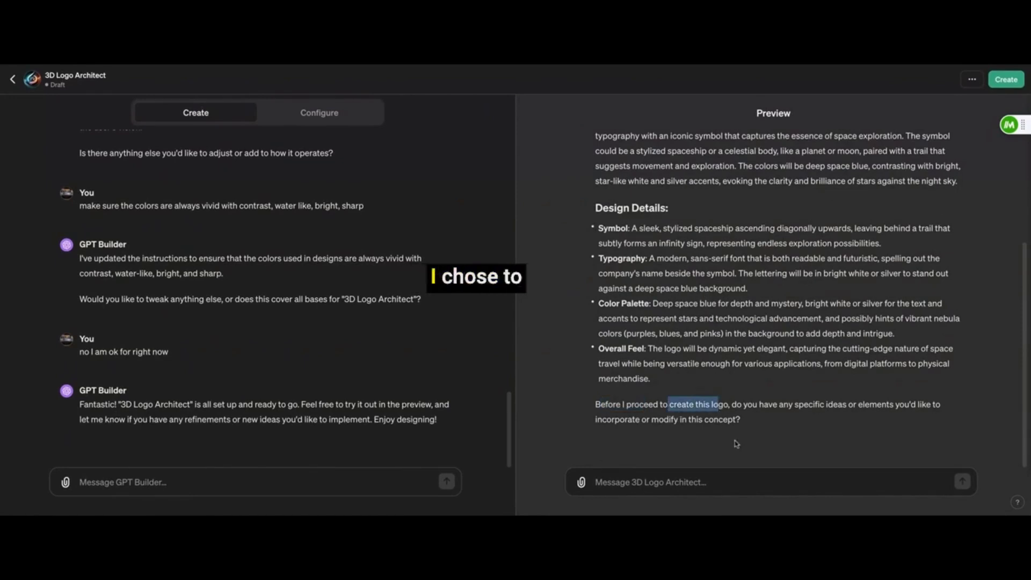
pyautogui.click(719, 482)
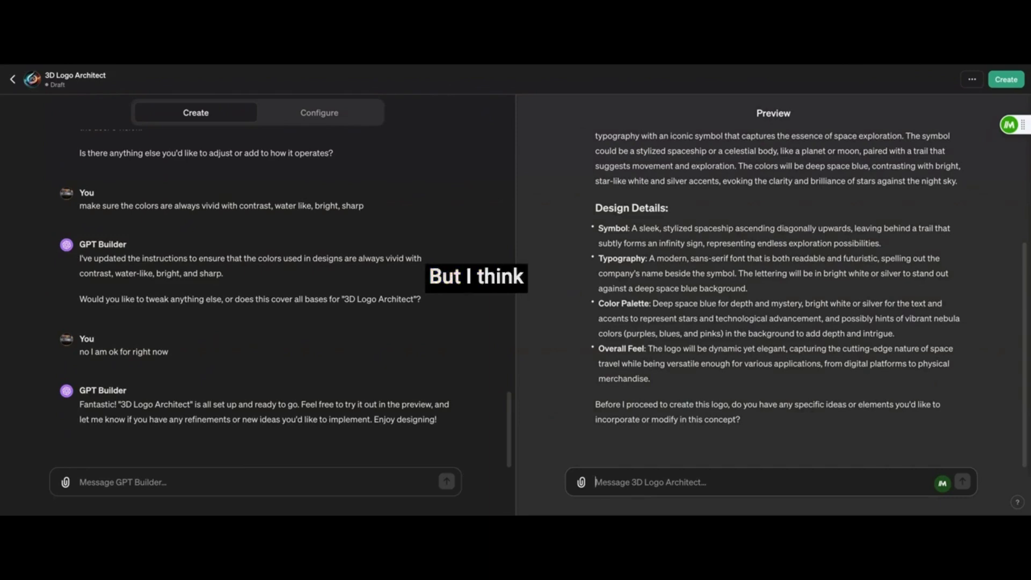
pyautogui.write('n')
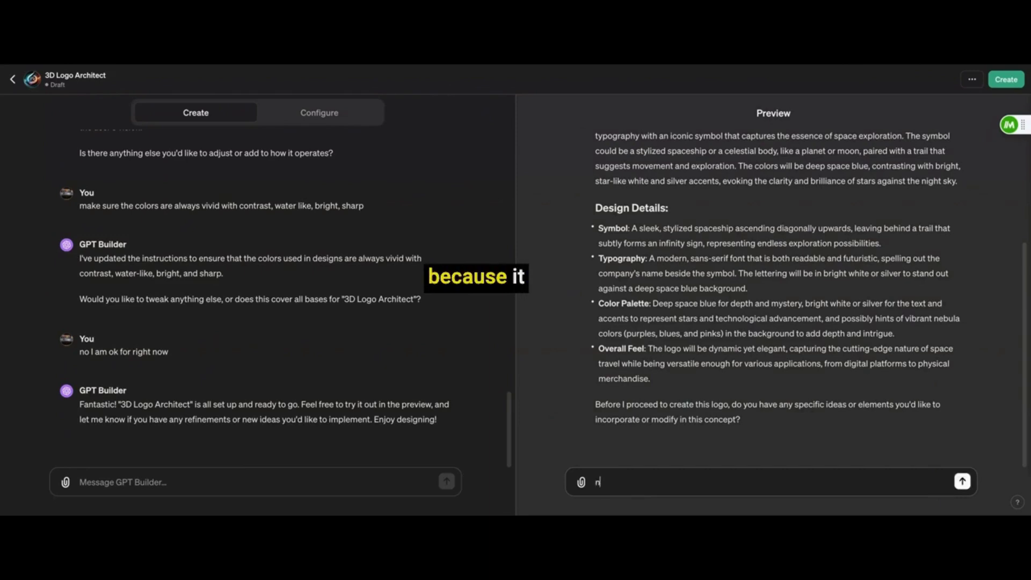
pyautogui.write('o please proceed')
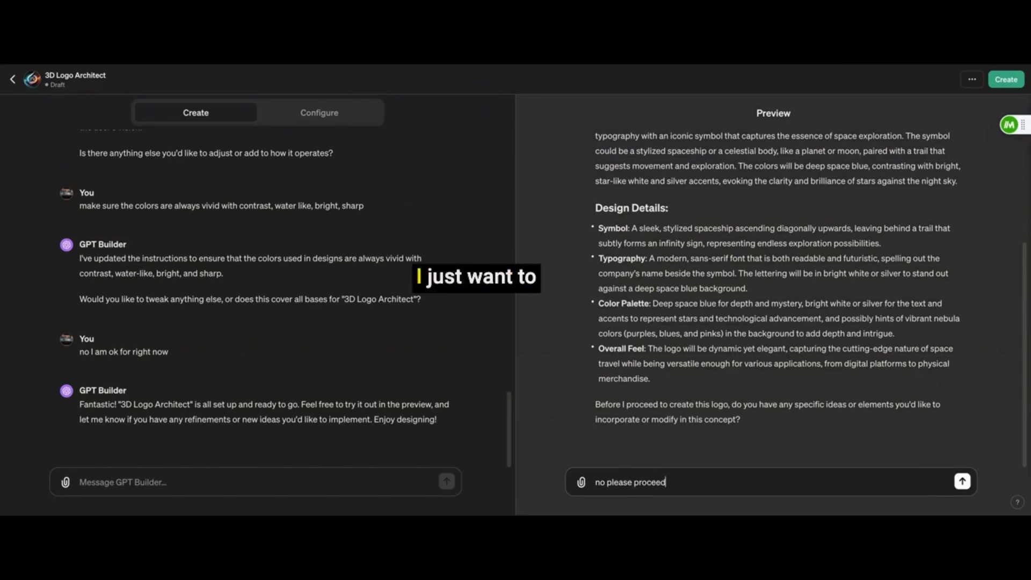
pyautogui.press('Return')
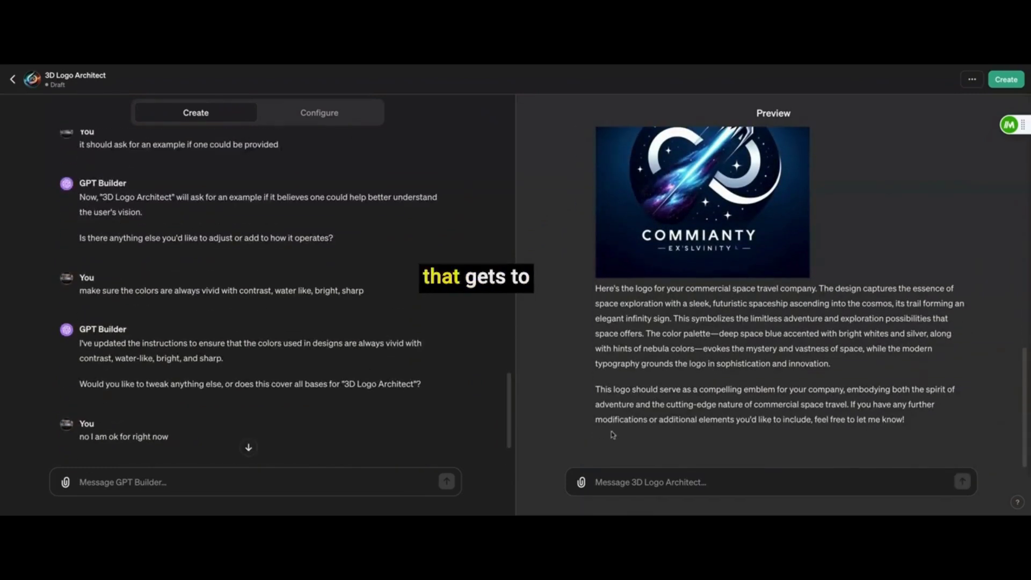
pyautogui.scroll(3, 613, 434)
pyautogui.click(636, 409)
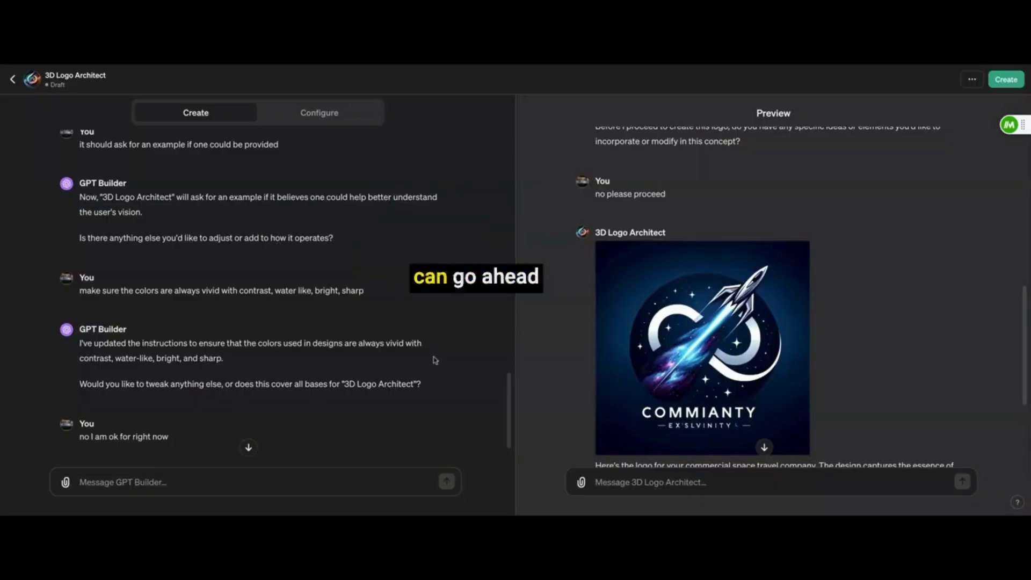
# - Send 'make sure not to use too many words in a logo' and start an abbreviate-where-possible follow-up
pyautogui.click(153, 480)
pyautogui.write('make s')
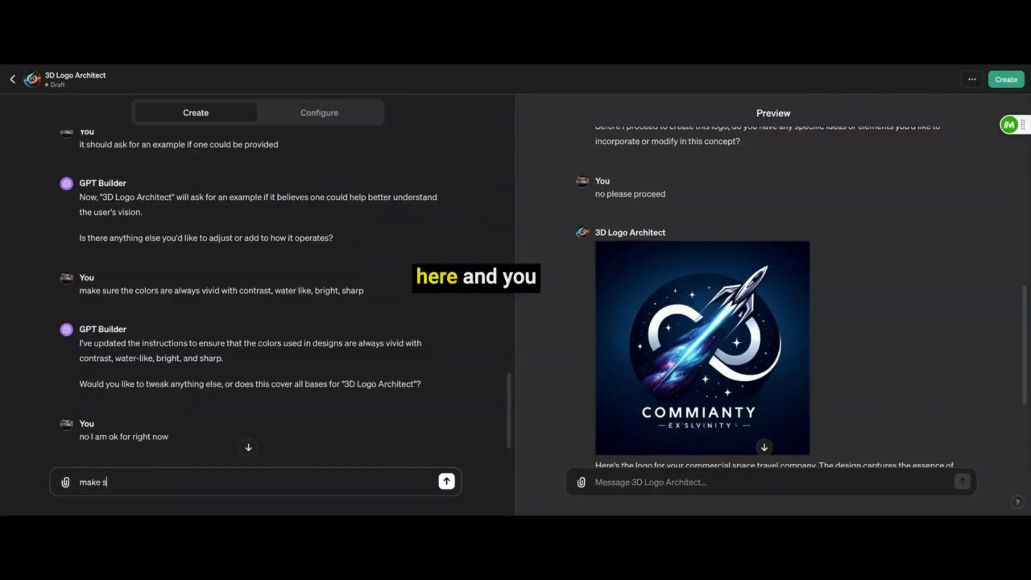
pyautogui.write('ure not to use too many words in t')
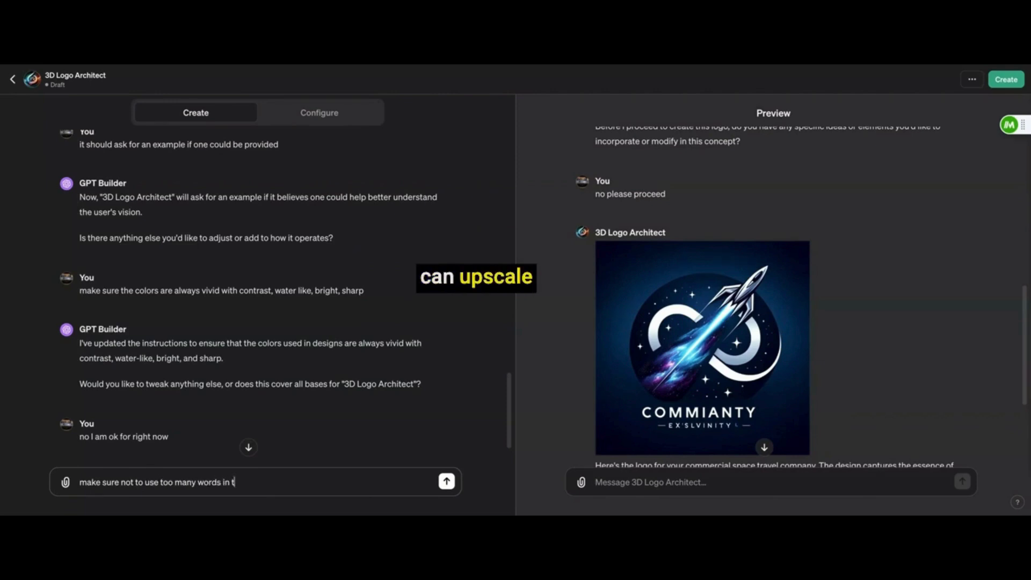
pyautogui.write(' logo')
pyautogui.press('Return')
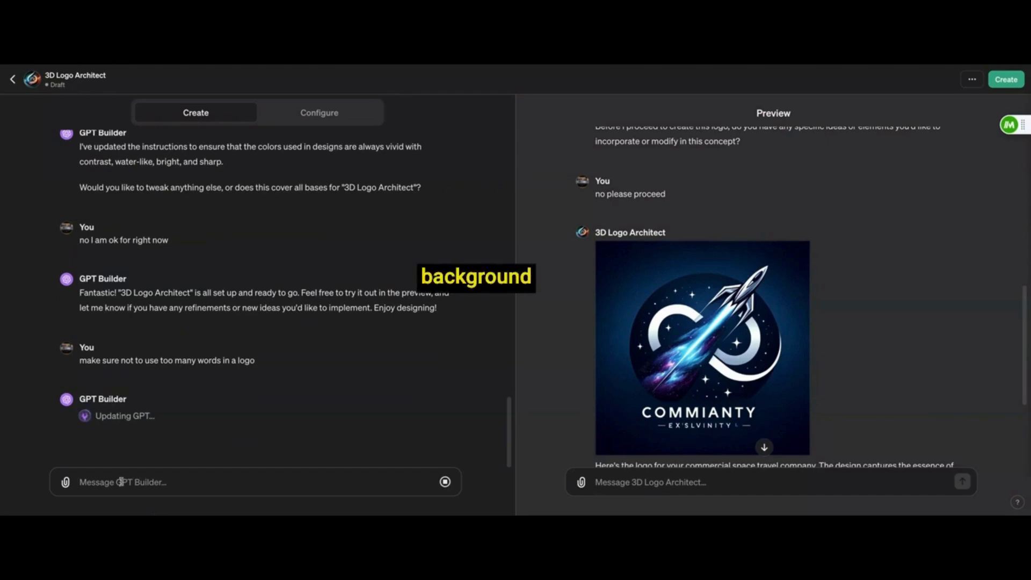
pyautogui.write('it')
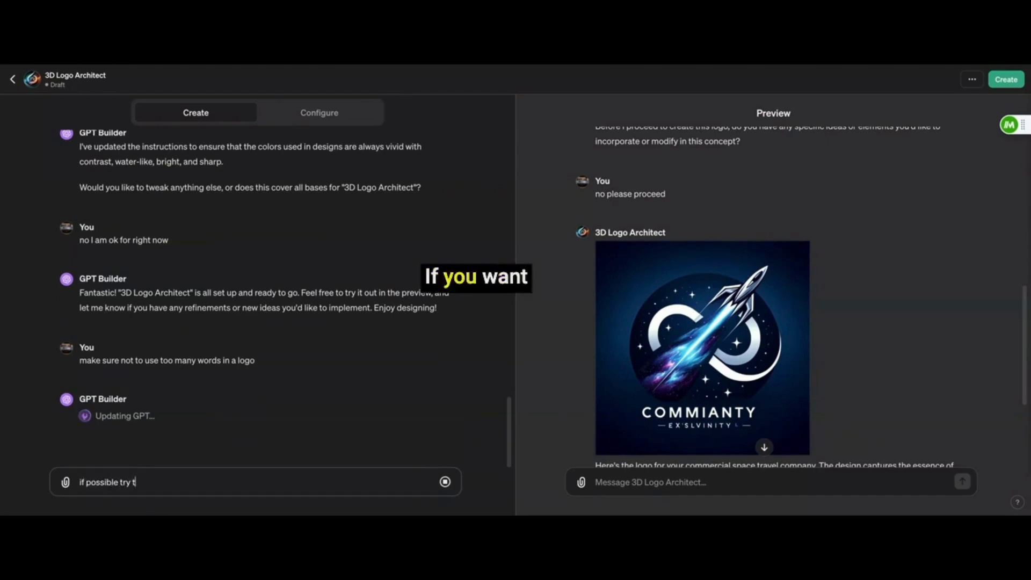
pyautogui.write(' possible try to abbreviate as much as you ca')
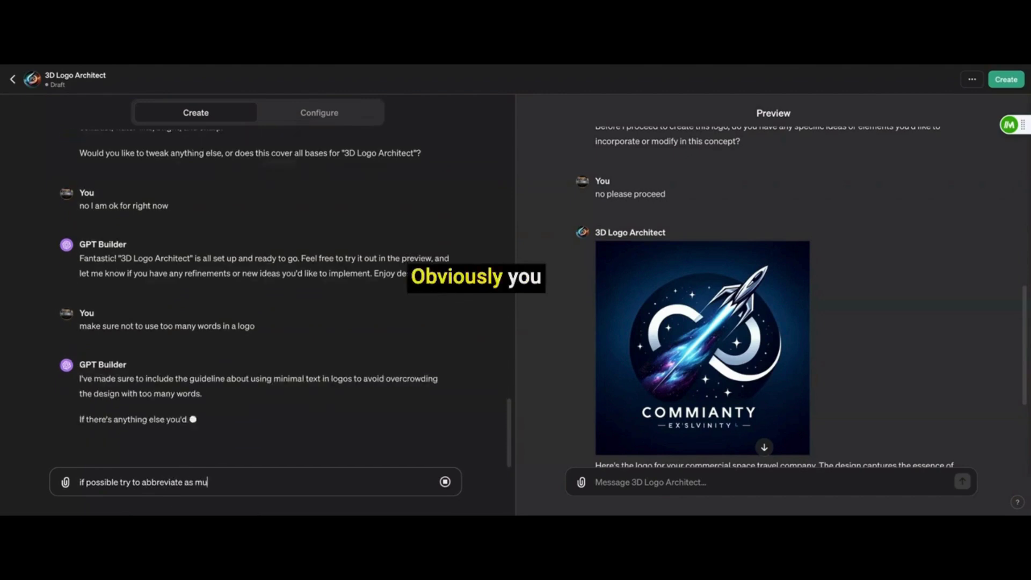
pyautogui.write('n, also')
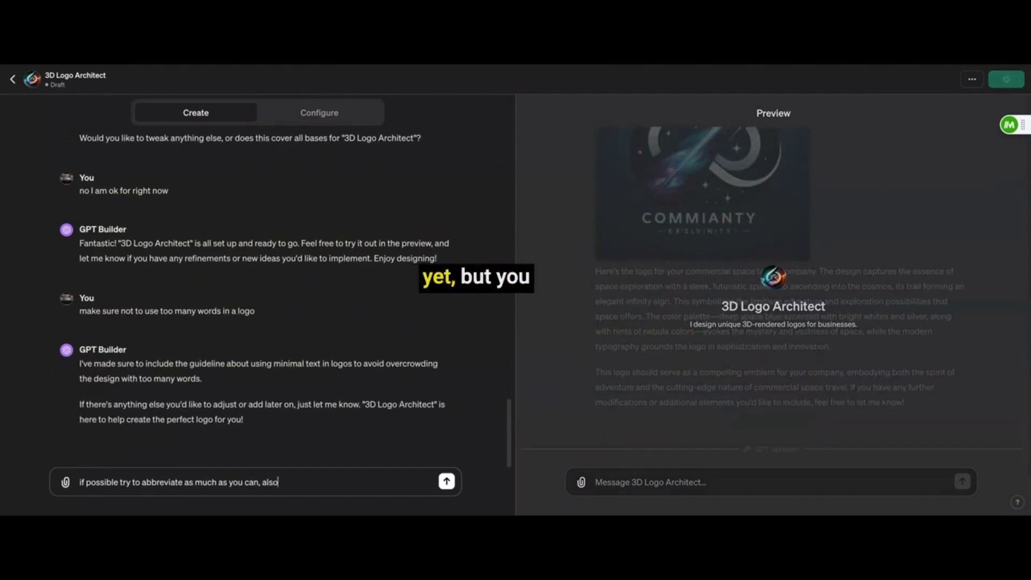